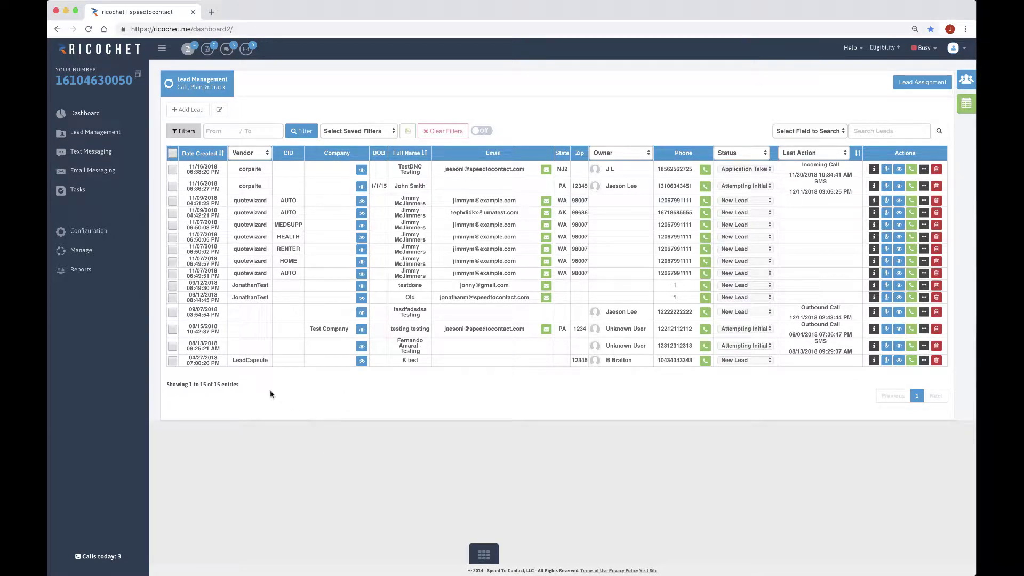
# Open the Add Lead form and dismiss the browser's autofill suggestions over First Name
pyautogui.scroll(-1, 253, 419)
pyautogui.click(184, 111)
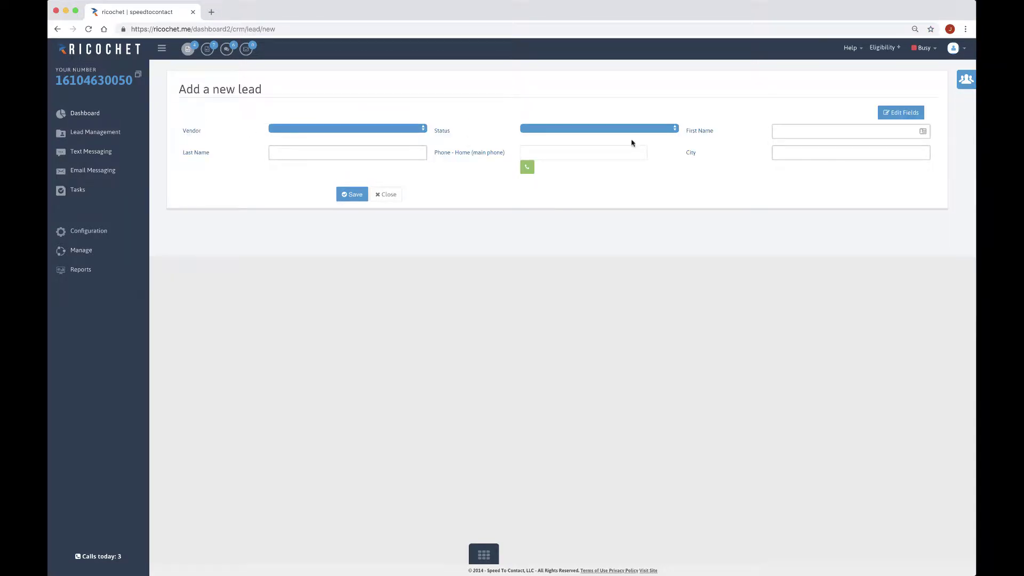
pyautogui.click(790, 131)
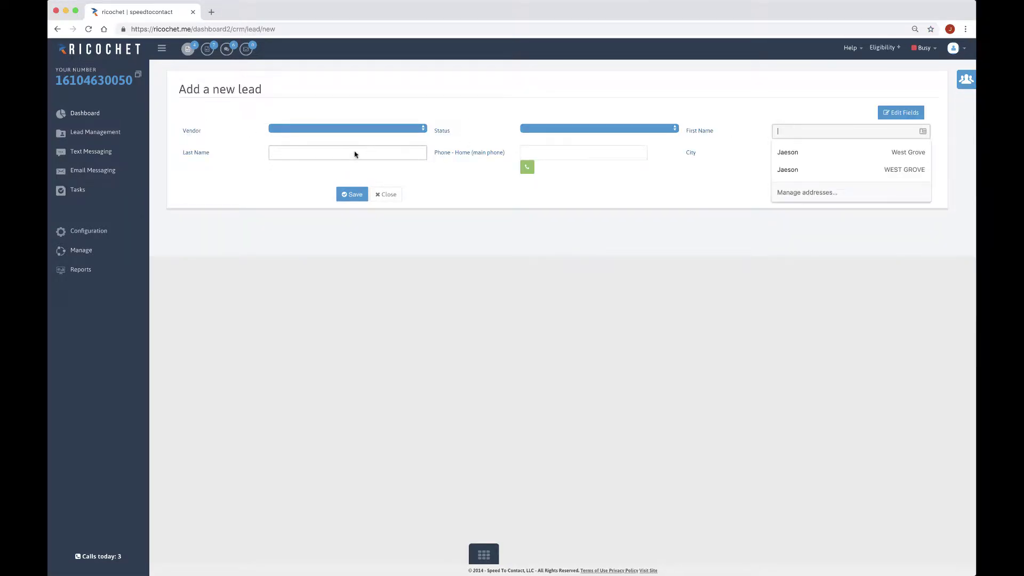
pyautogui.click(329, 166)
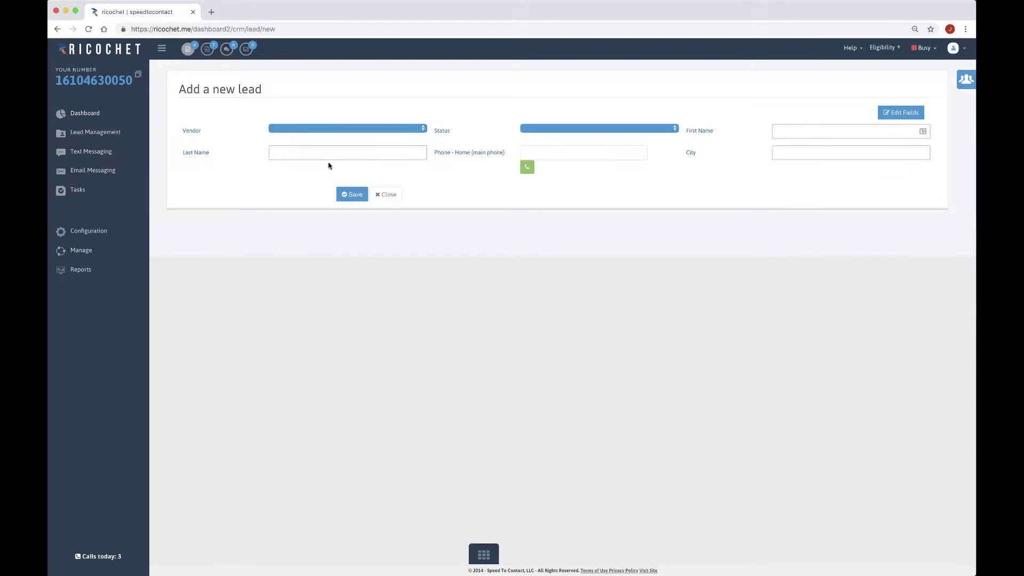
pyautogui.click(802, 131)
pyautogui.click(745, 76)
# Enter first name 'Test', last name 'testing' and a home phone number, then save the lead
pyautogui.click(794, 132)
pyautogui.write('Test')
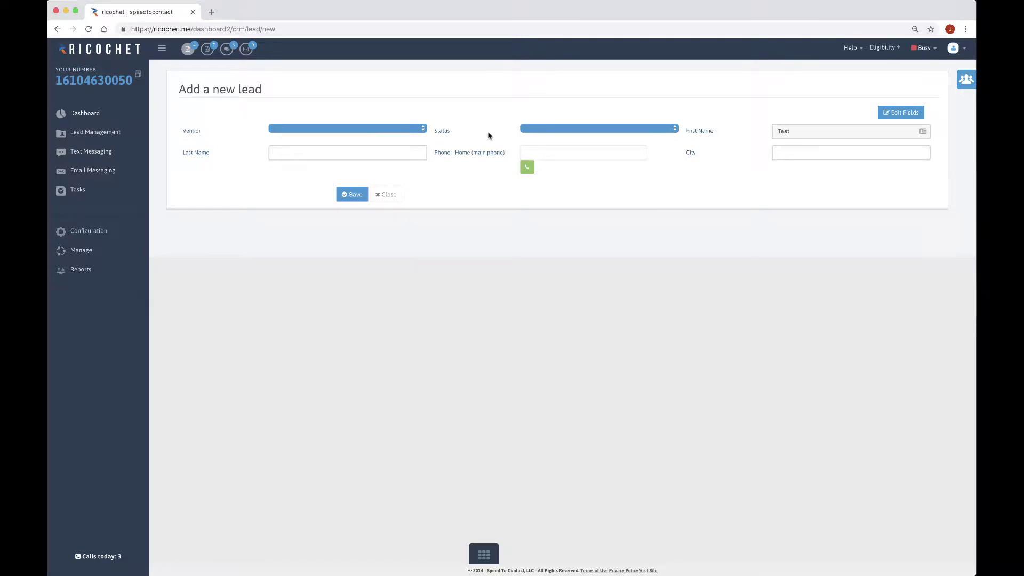
pyautogui.click(347, 153)
pyautogui.write('testing')
pyautogui.click(584, 153)
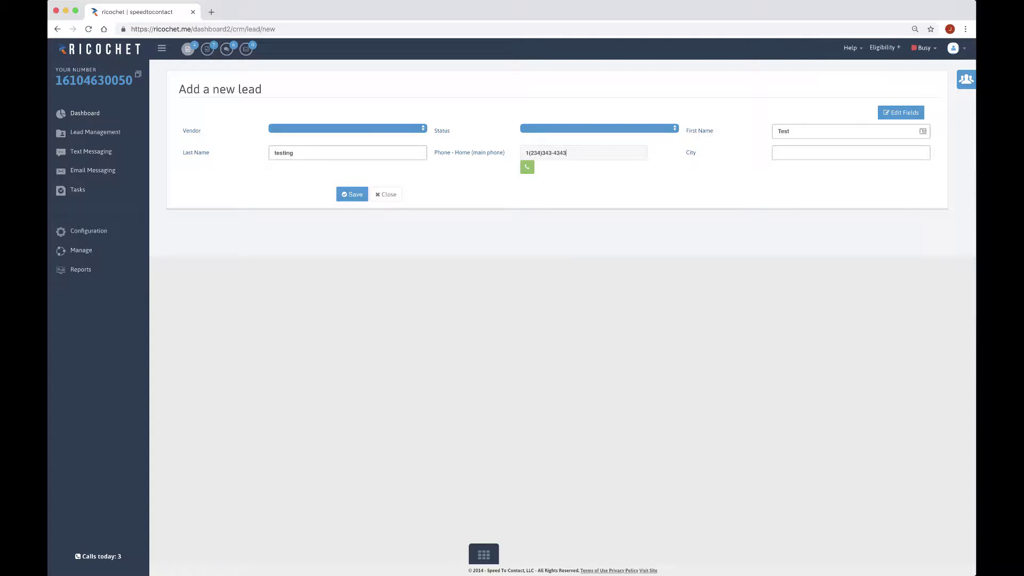
pyautogui.click(851, 153)
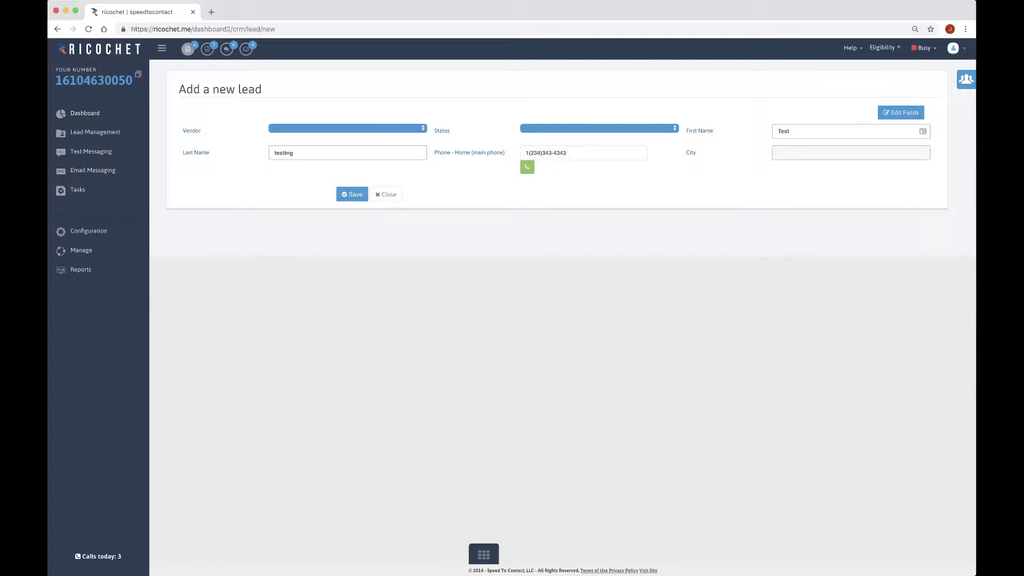
pyautogui.click(352, 194)
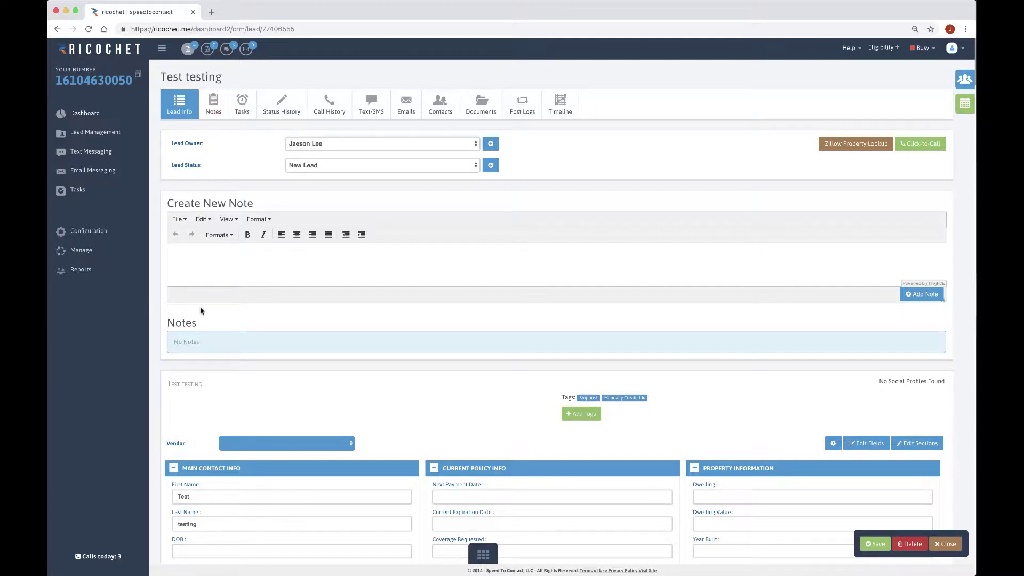
# Review the Test testing lead's fields, then close the record to return to the lead list
pyautogui.scroll(-3, 164, 322)
pyautogui.scroll(-3, 163, 322)
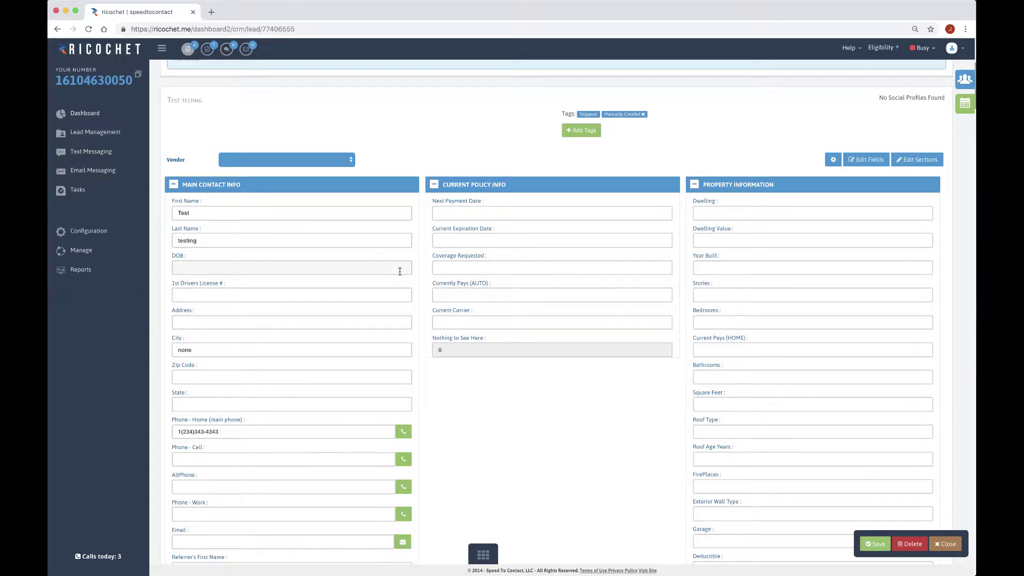
pyautogui.scroll(-5, 565, 333)
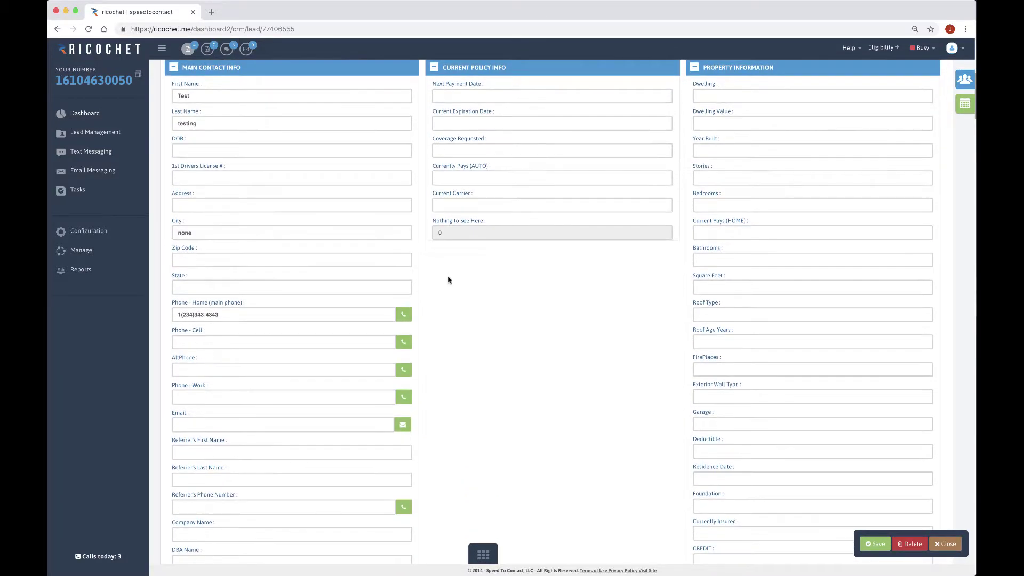
pyautogui.scroll(12, 656, 451)
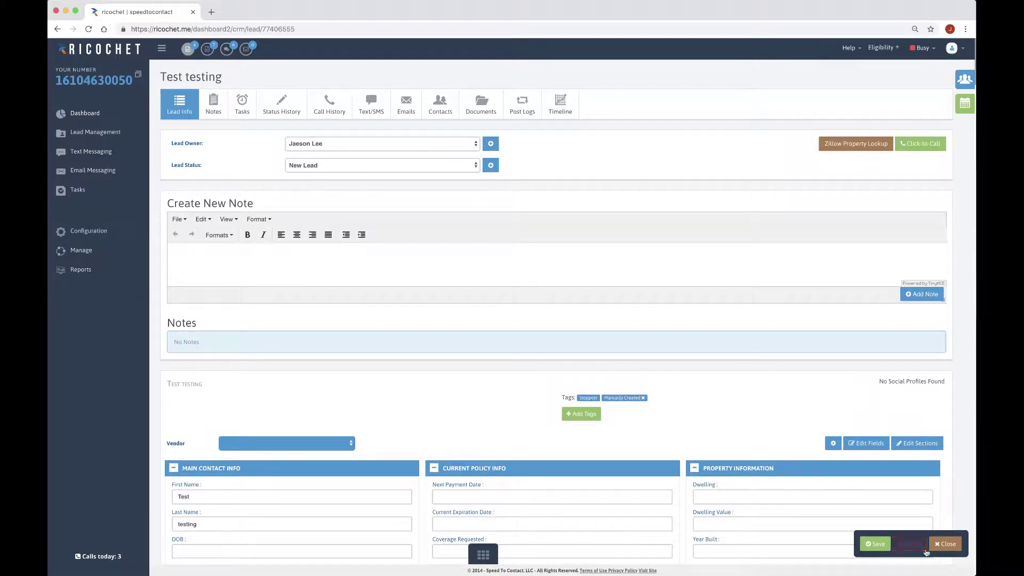
pyautogui.click(926, 552)
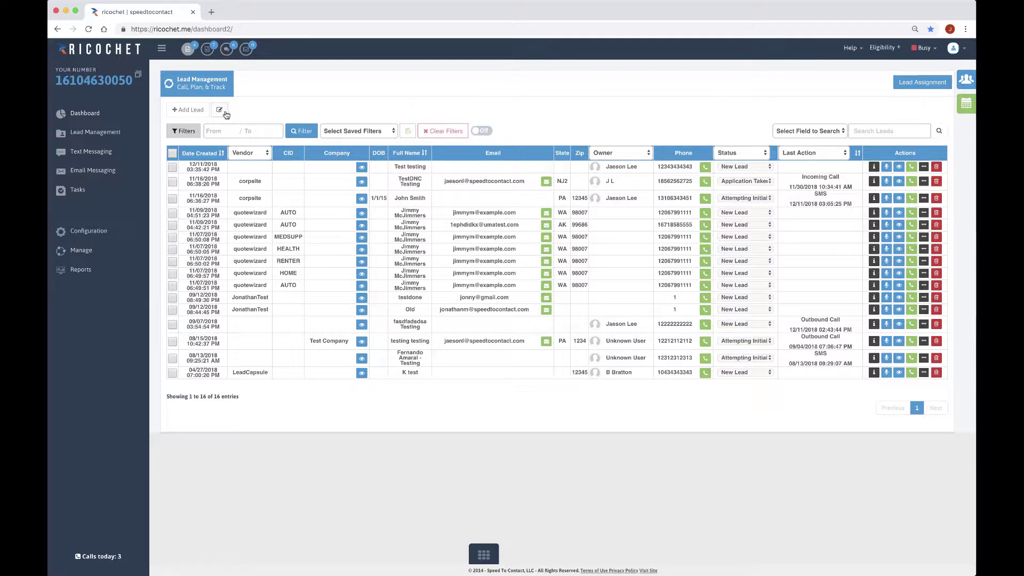
# In the table column settings, remove the CID and DOB custom columns
pyautogui.click(219, 110)
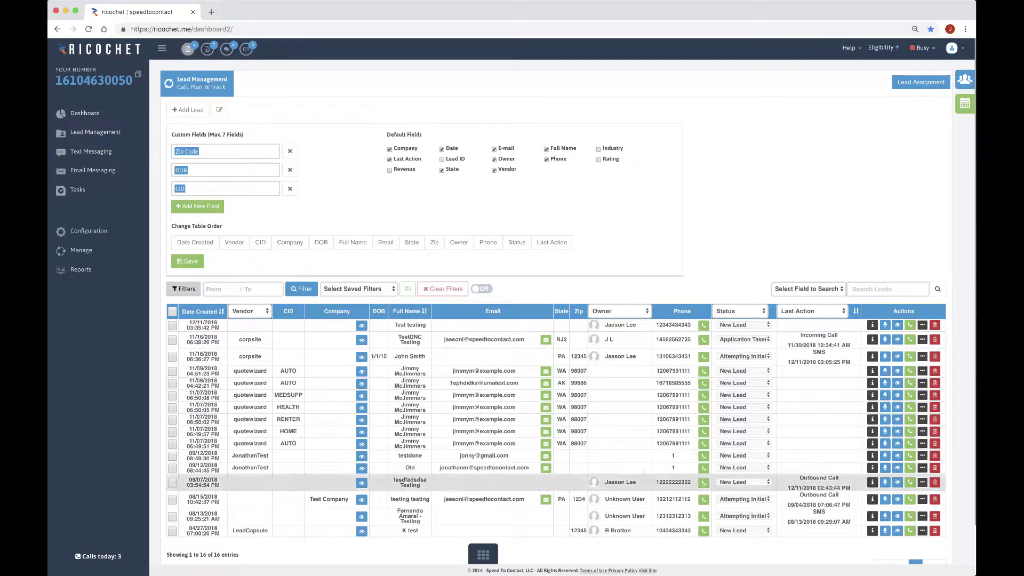
pyautogui.click(290, 191)
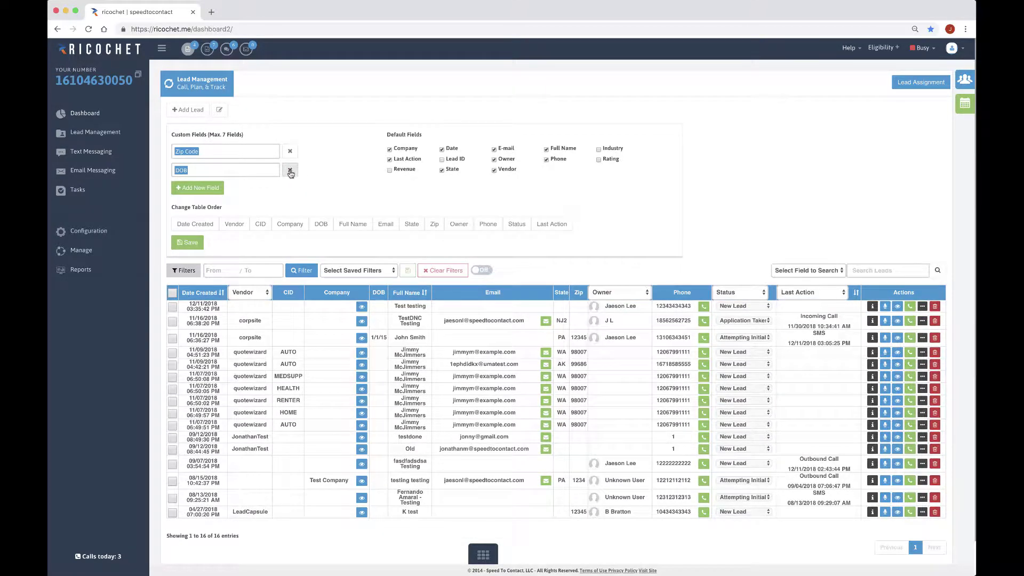
pyautogui.click(290, 171)
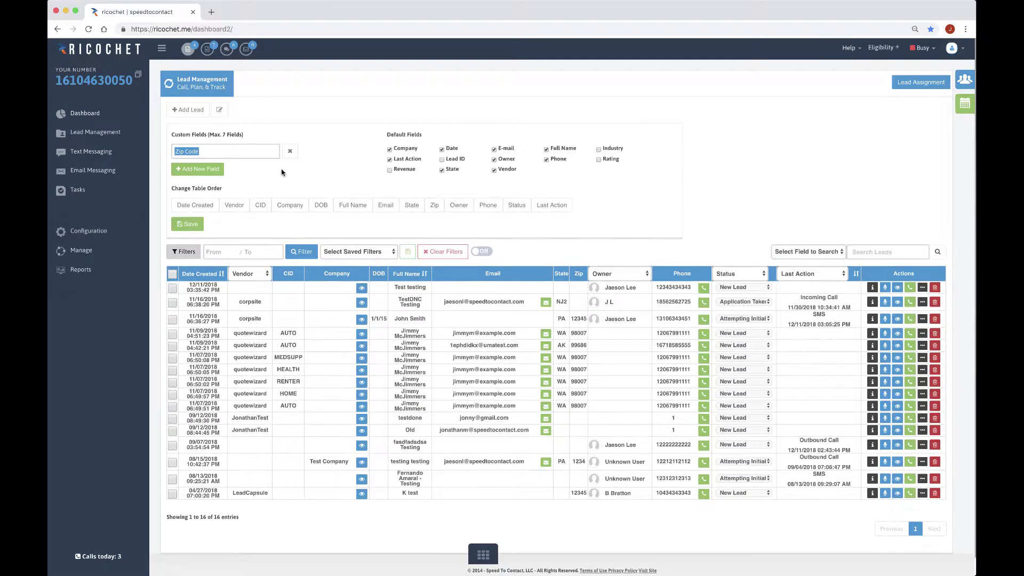
# Add a DBA Name custom column, enable the Lead ID column, and save the settings
pyautogui.click(207, 176)
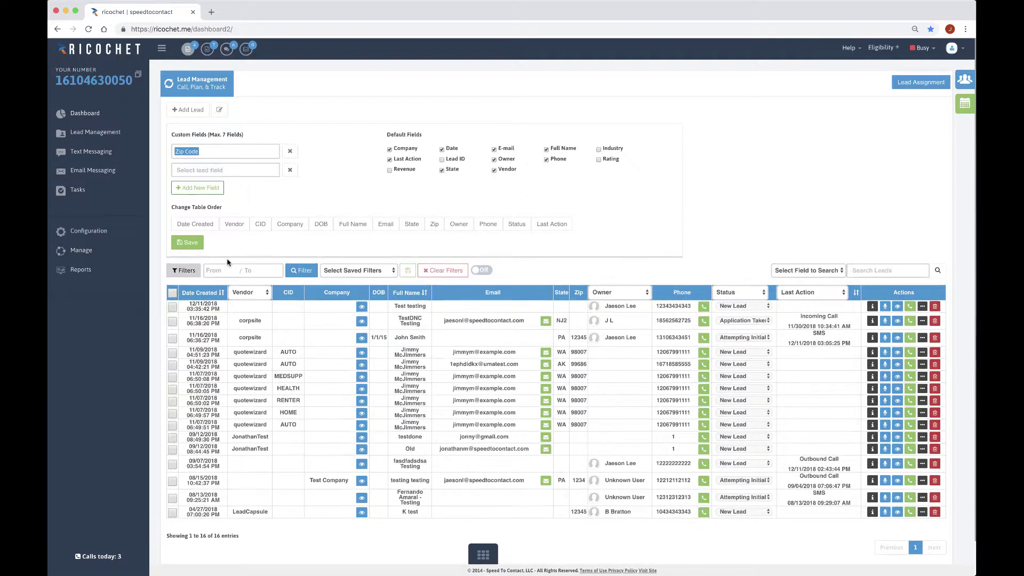
pyautogui.click(223, 173)
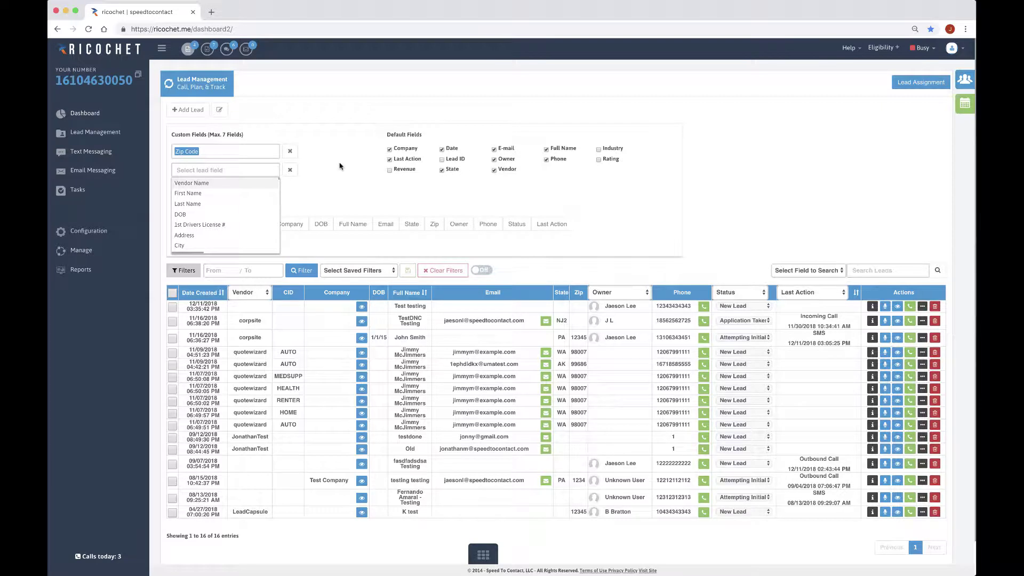
pyautogui.click(335, 199)
pyautogui.click(238, 169)
pyautogui.click(216, 173)
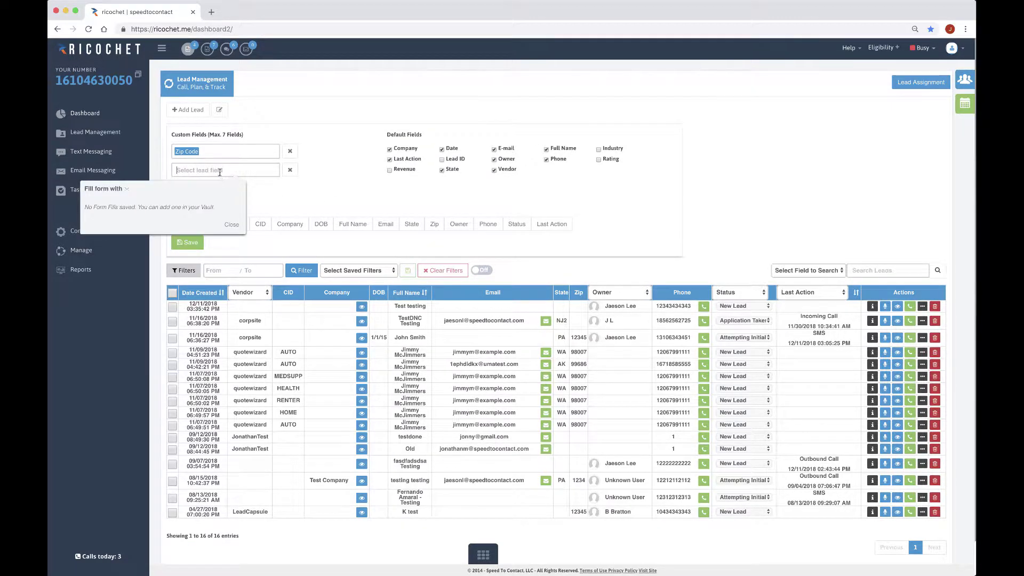
pyautogui.click(234, 226)
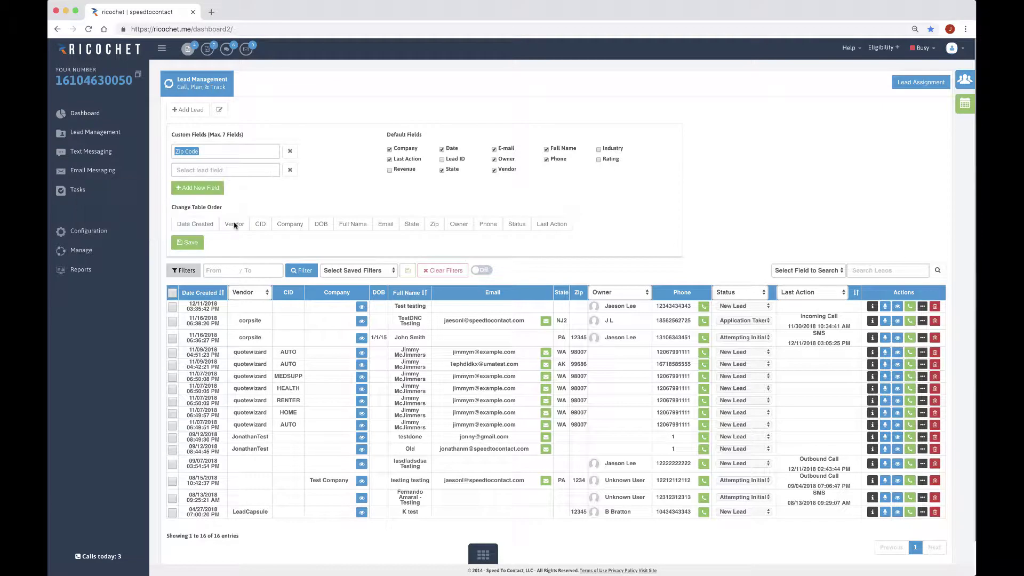
pyautogui.click(178, 169)
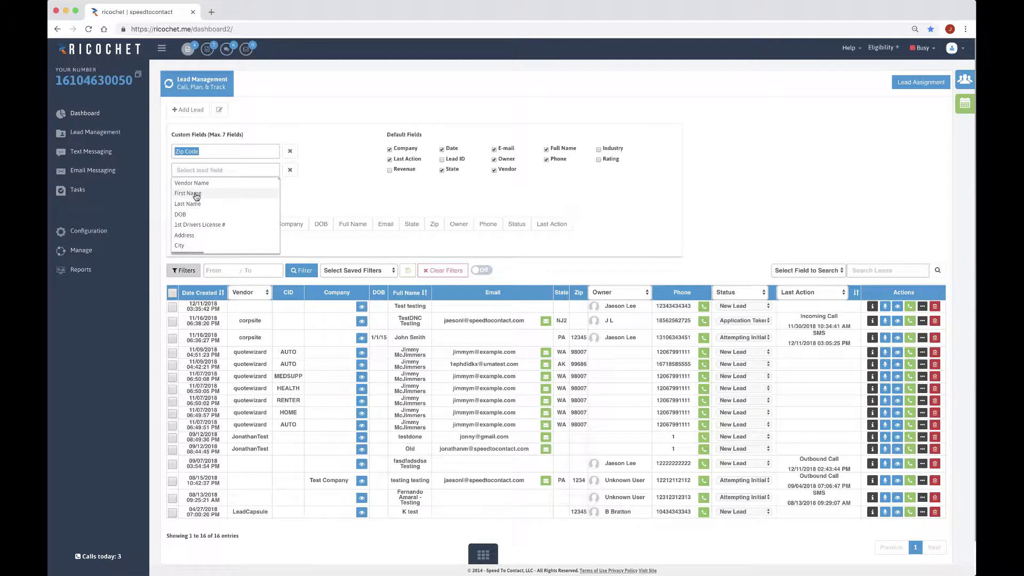
pyautogui.scroll(-3, 194, 218)
pyautogui.scroll(-5, 194, 220)
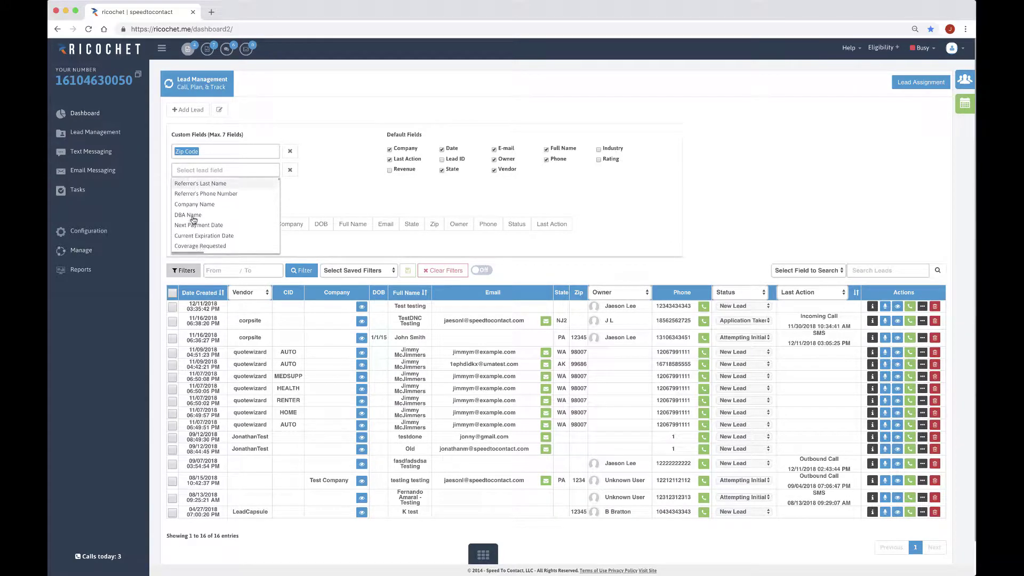
pyautogui.scroll(-2, 192, 214)
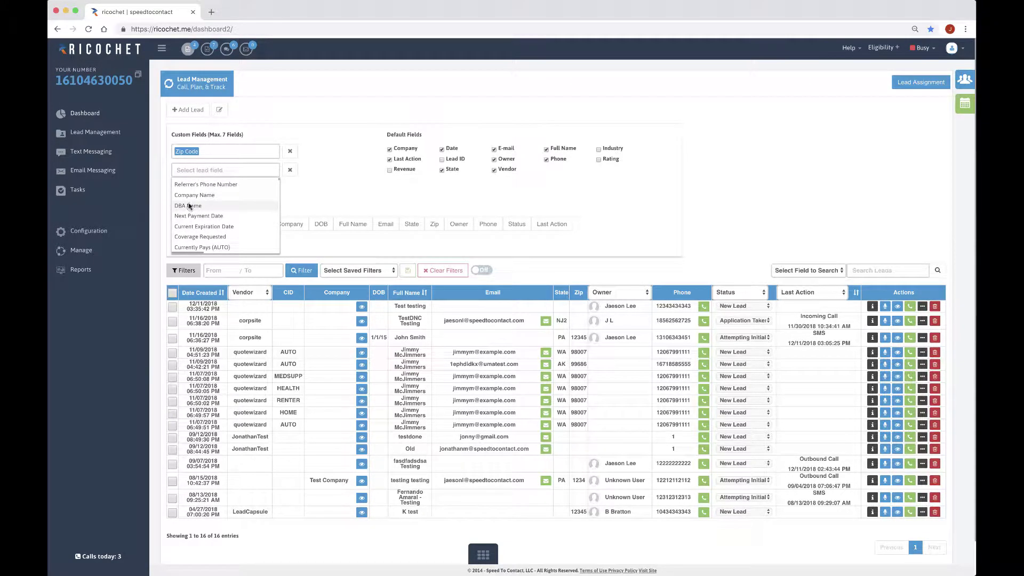
pyautogui.click(190, 207)
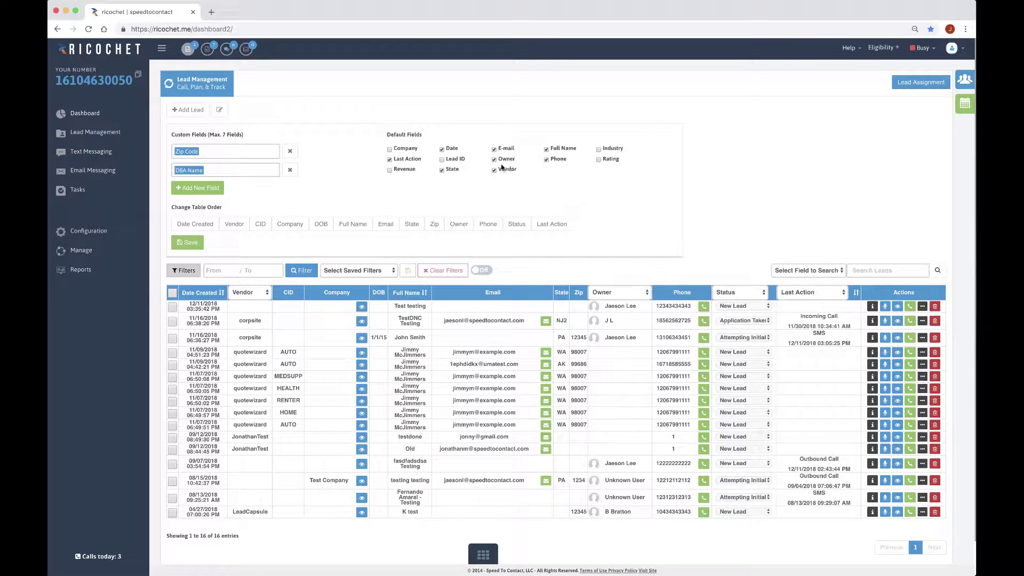
pyautogui.click(442, 160)
pyautogui.click(194, 247)
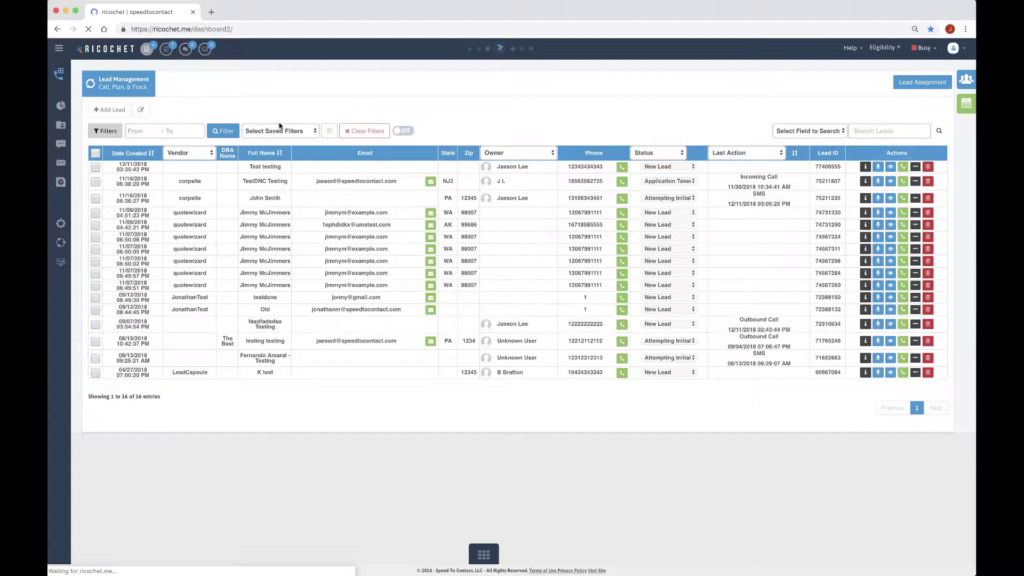
pyautogui.click(140, 112)
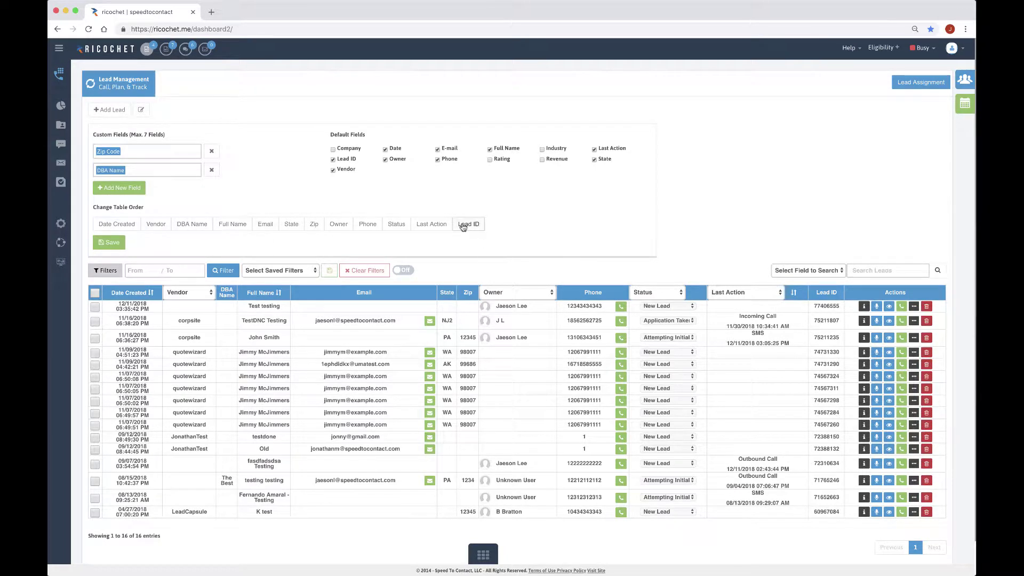
pyautogui.moveTo(463, 226); pyautogui.dragTo(131, 228)
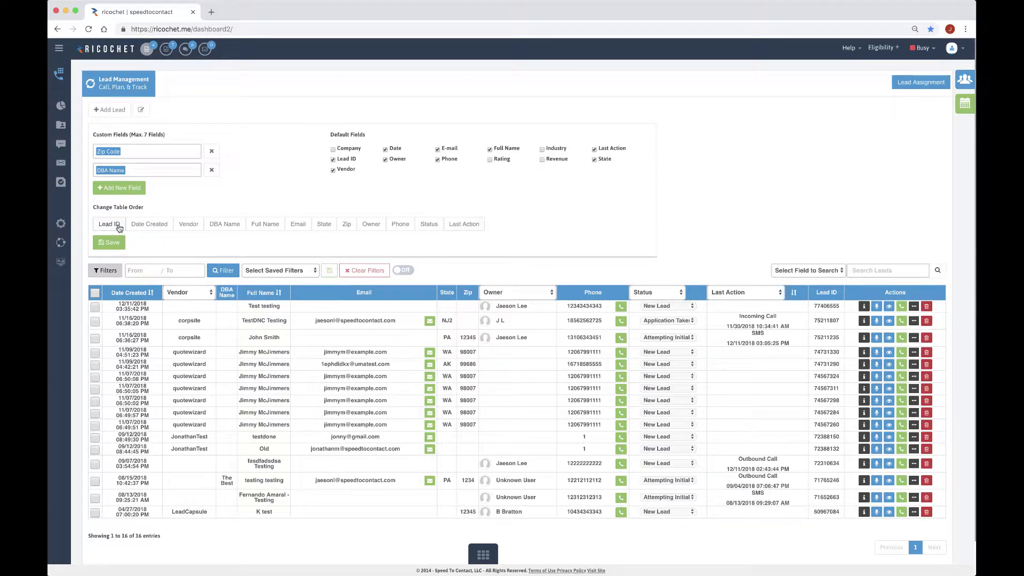
pyautogui.moveTo(109, 225); pyautogui.dragTo(162, 225)
pyautogui.click(111, 243)
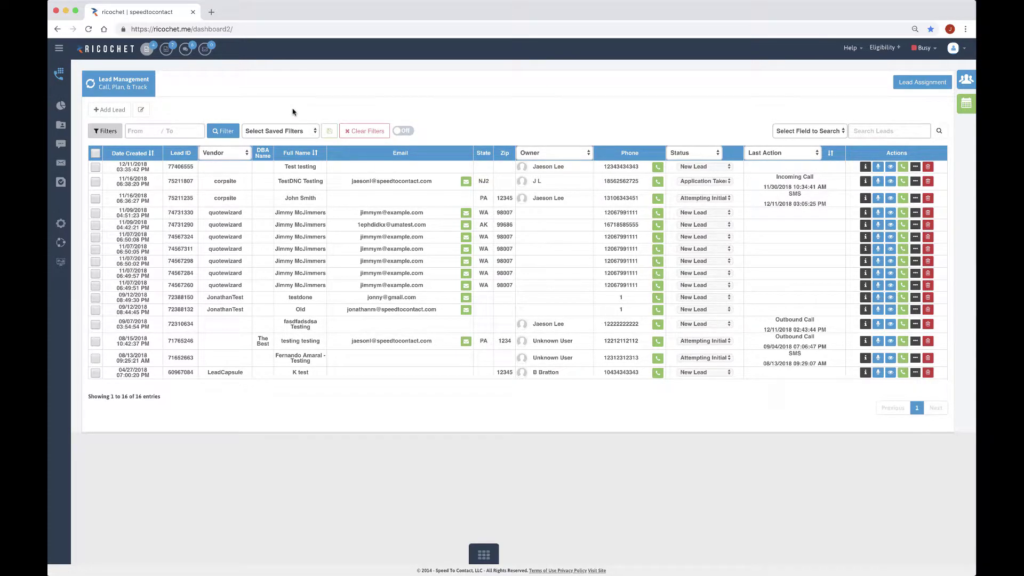
# Filter the lead table by the New Lead status, then review and close the filter options
pyautogui.click(99, 133)
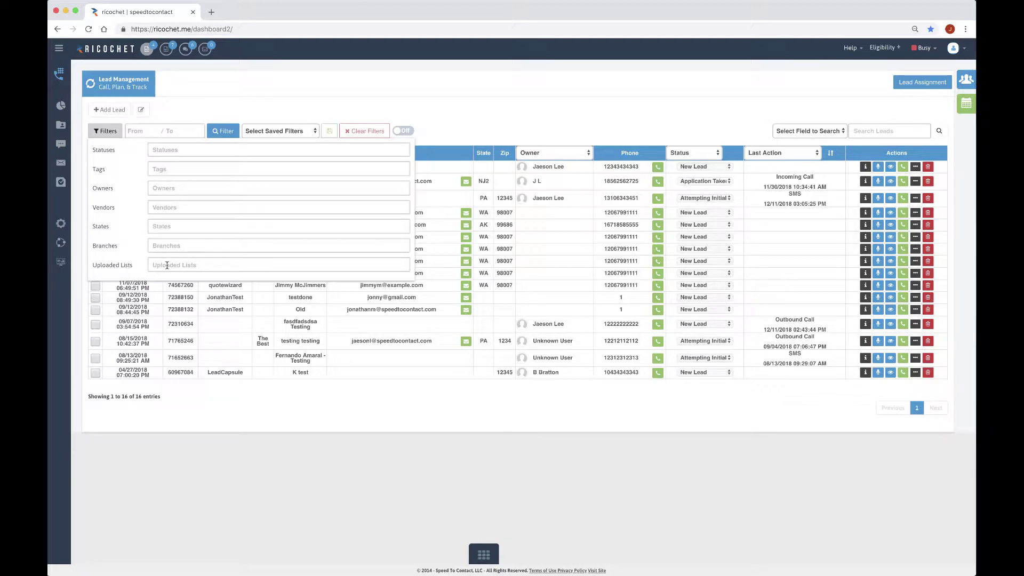
pyautogui.click(166, 148)
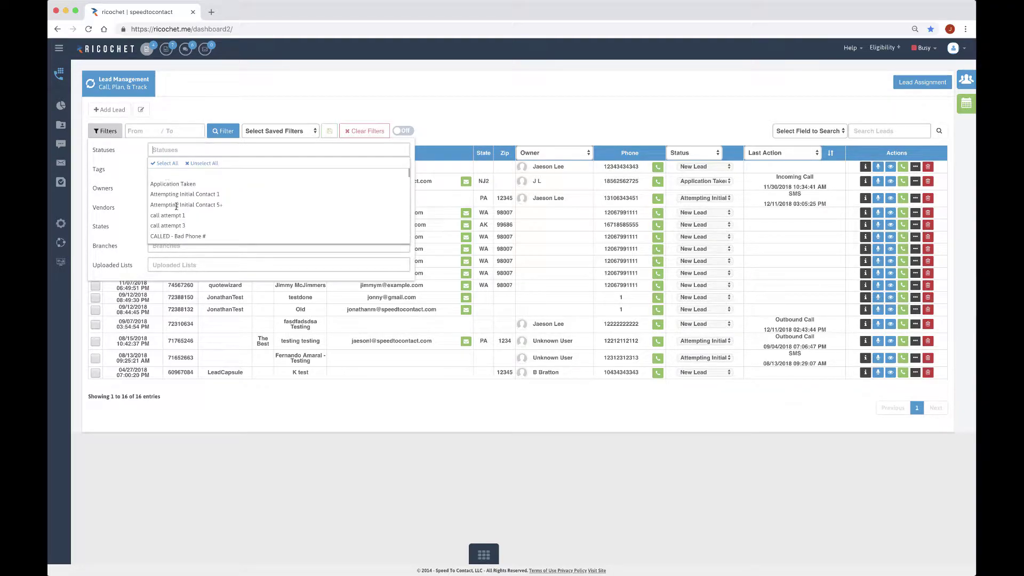
pyautogui.write('new')
pyautogui.click(164, 185)
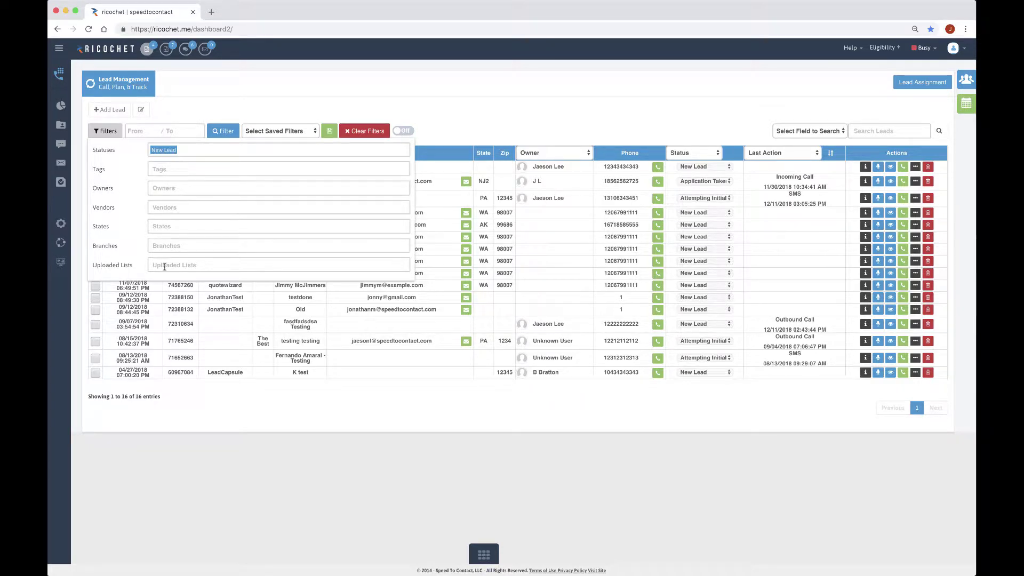
pyautogui.click(226, 132)
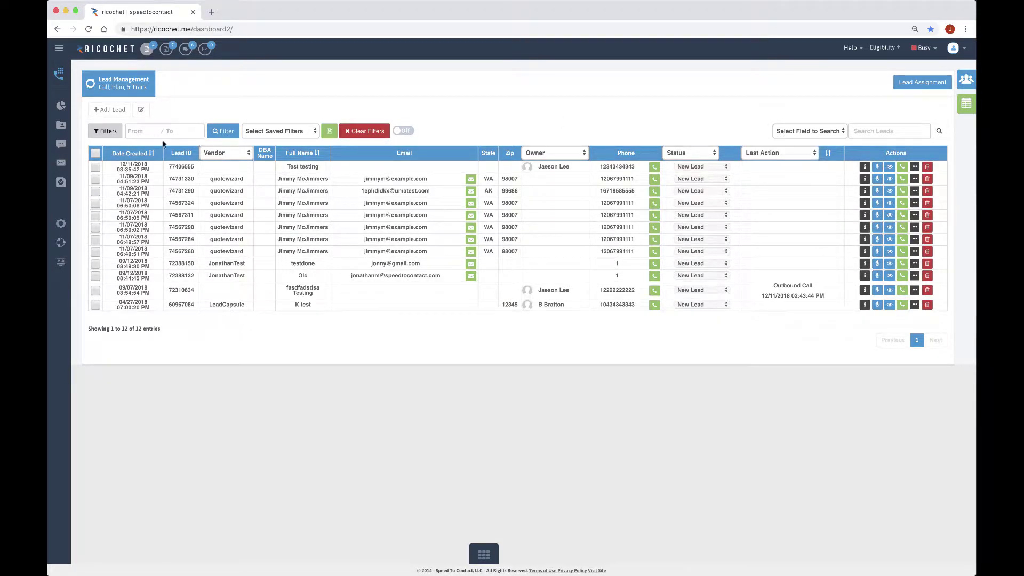
pyautogui.click(105, 131)
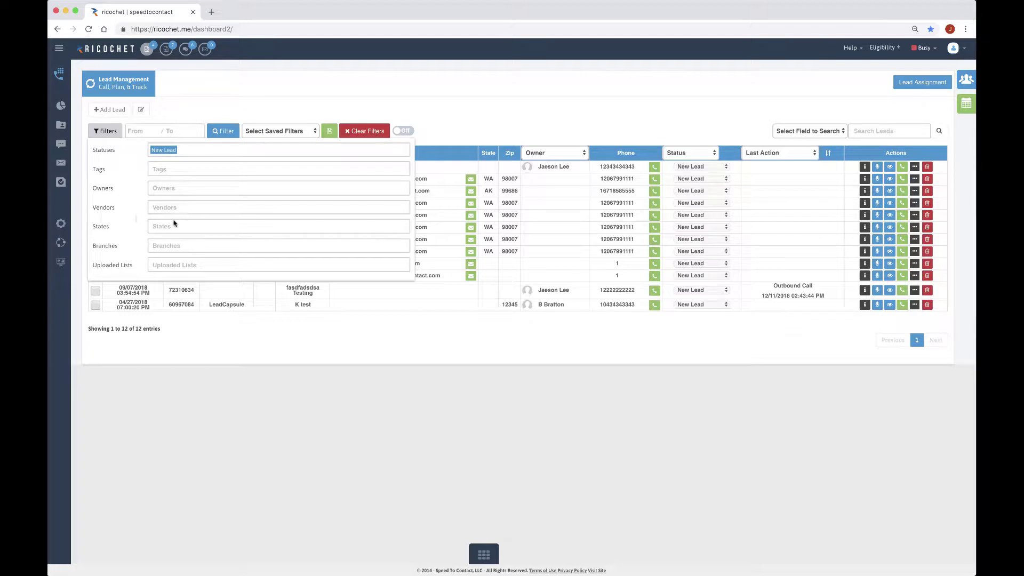
pyautogui.click(227, 106)
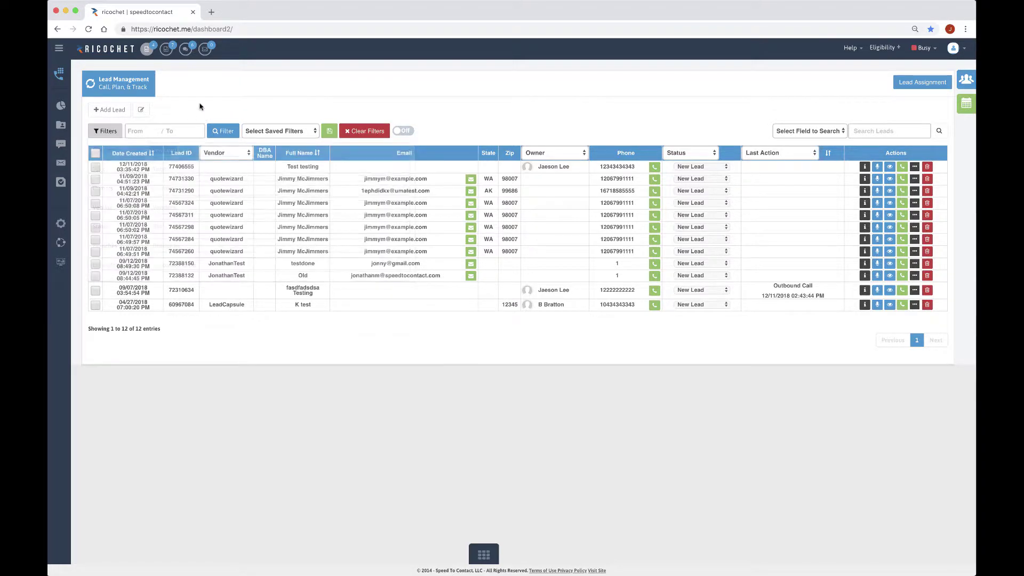
# Apply a date range from 11/01/2018 to 12/11/2018 to the New Lead list
pyautogui.click(140, 130)
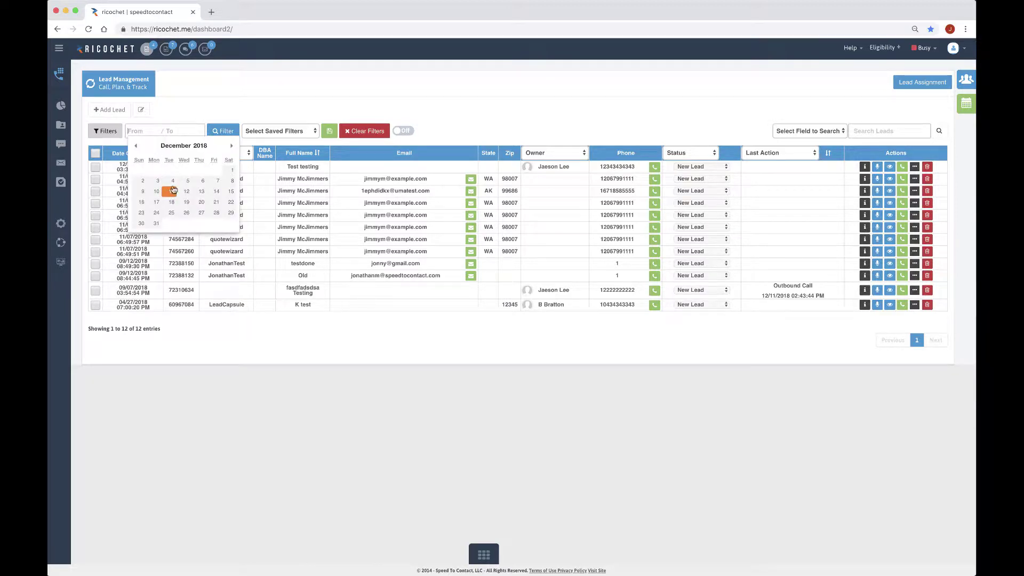
pyautogui.click(136, 146)
pyautogui.click(203, 170)
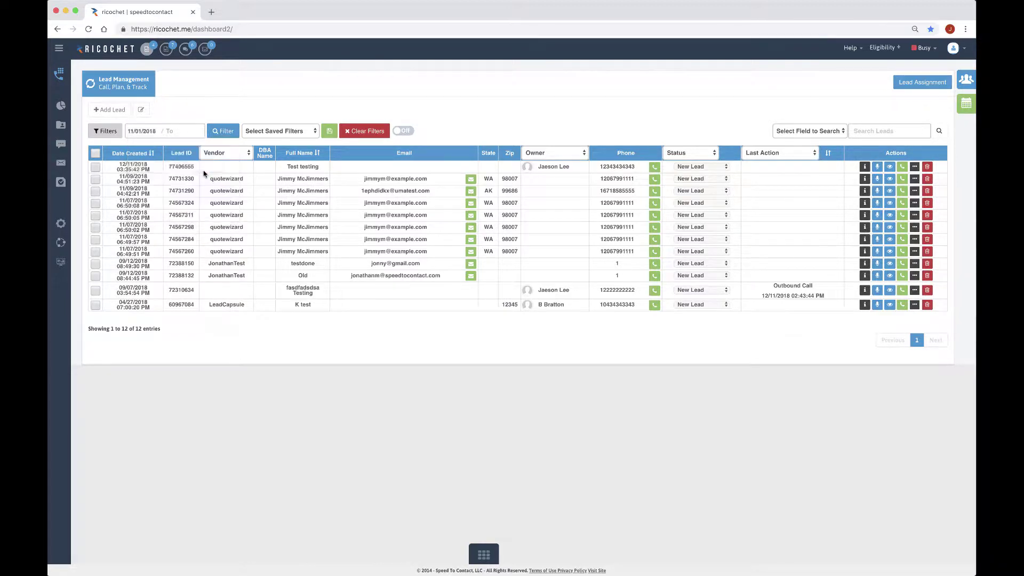
pyautogui.click(209, 193)
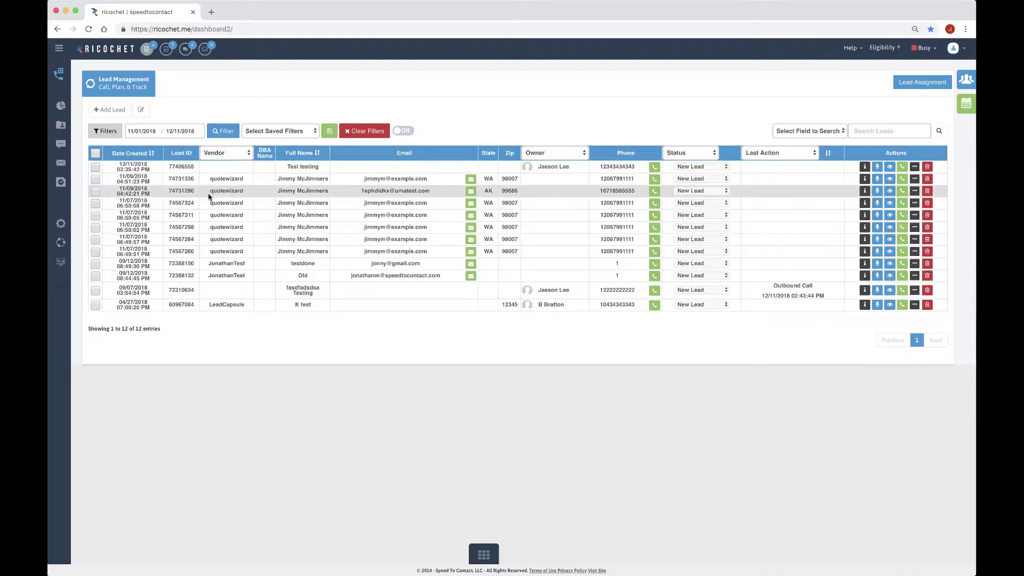
pyautogui.click(223, 134)
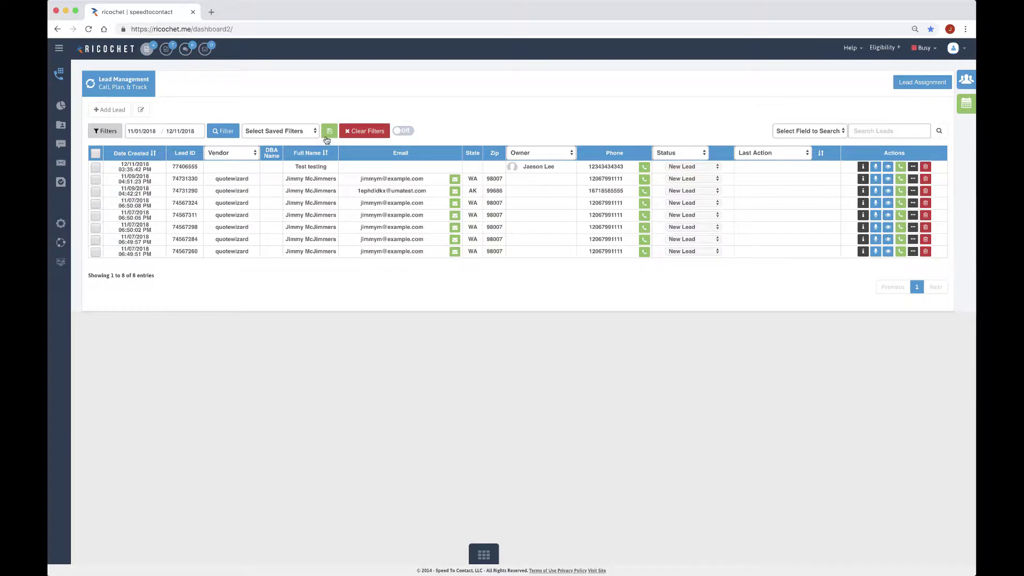
# Save the current filters as a new filter named 'Saved Filter New Leads'
pyautogui.click(329, 133)
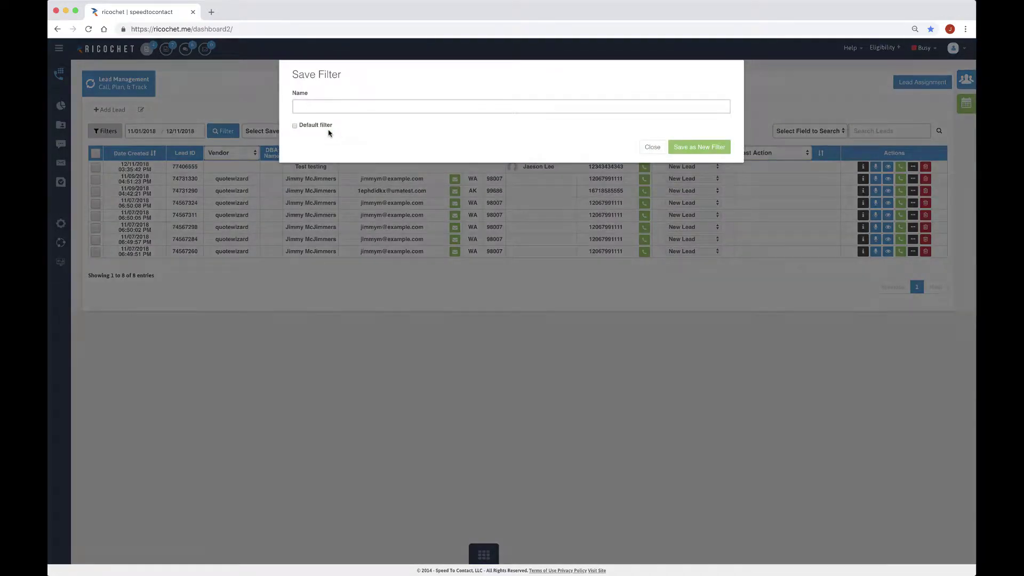
pyautogui.click(347, 105)
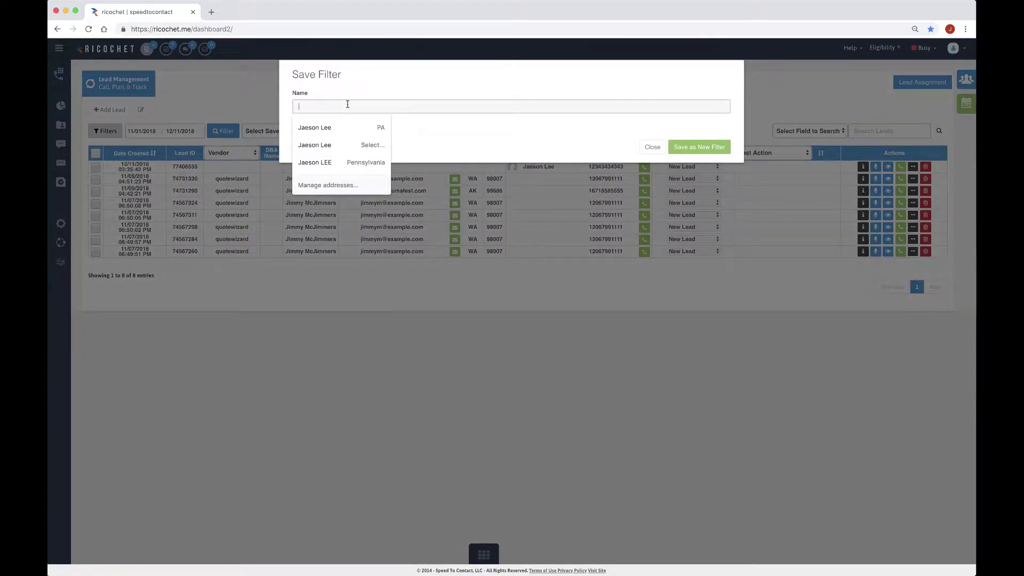
pyautogui.write('Saved Filter New Leads')
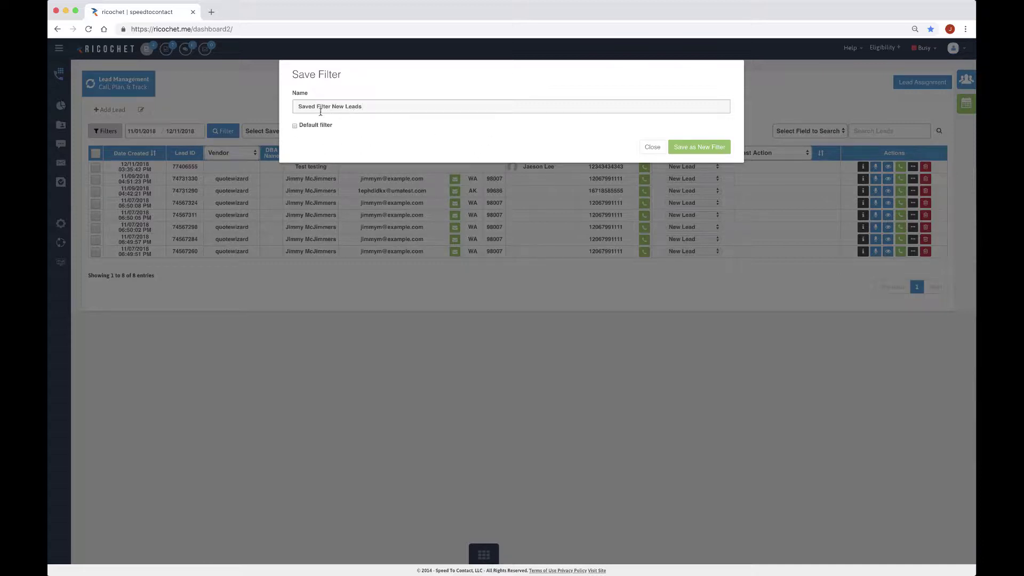
pyautogui.click(692, 152)
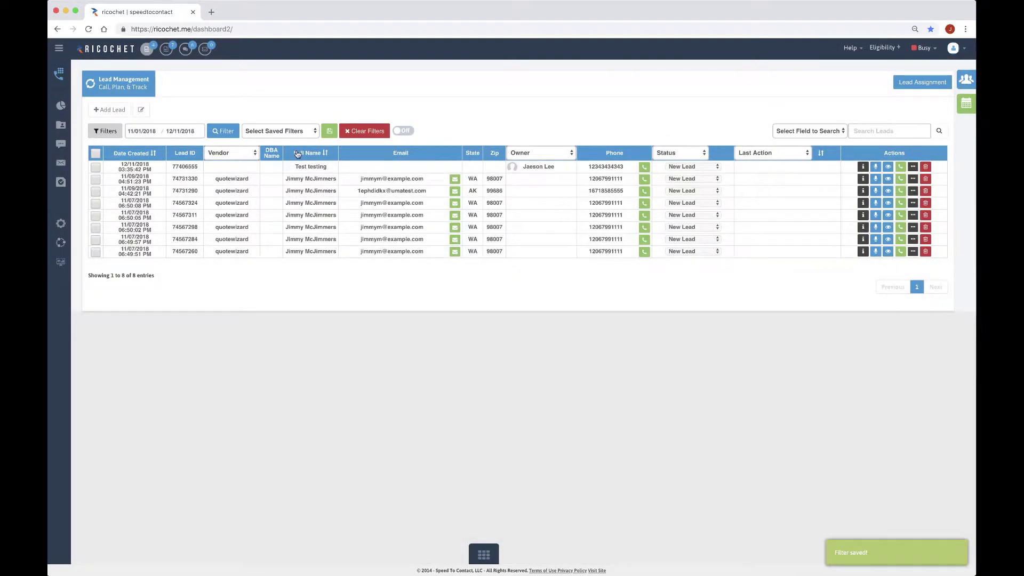
# Clear all filters, then reopen the filter options' status list and start-date calendar
pyautogui.click(364, 134)
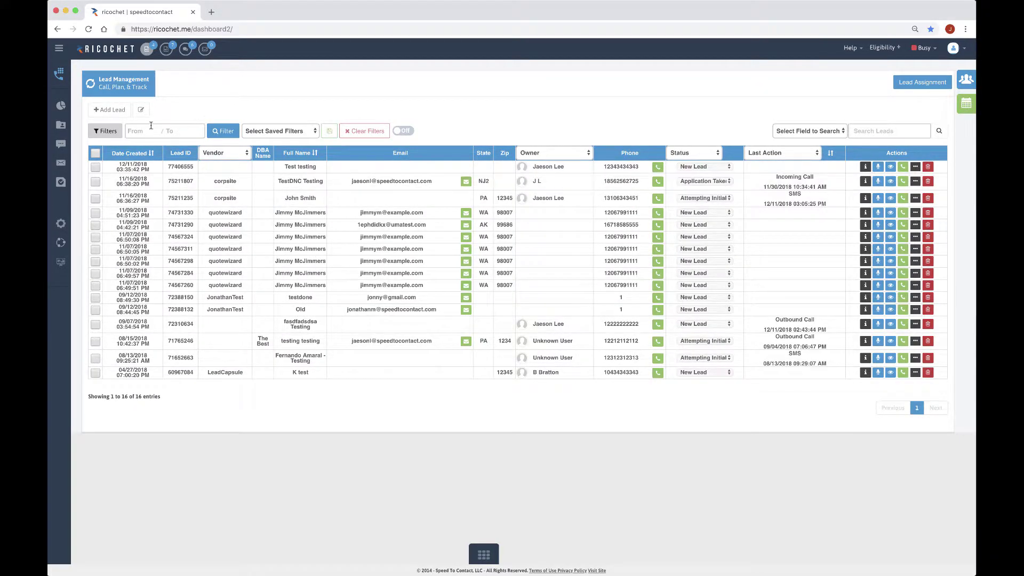
pyautogui.click(113, 133)
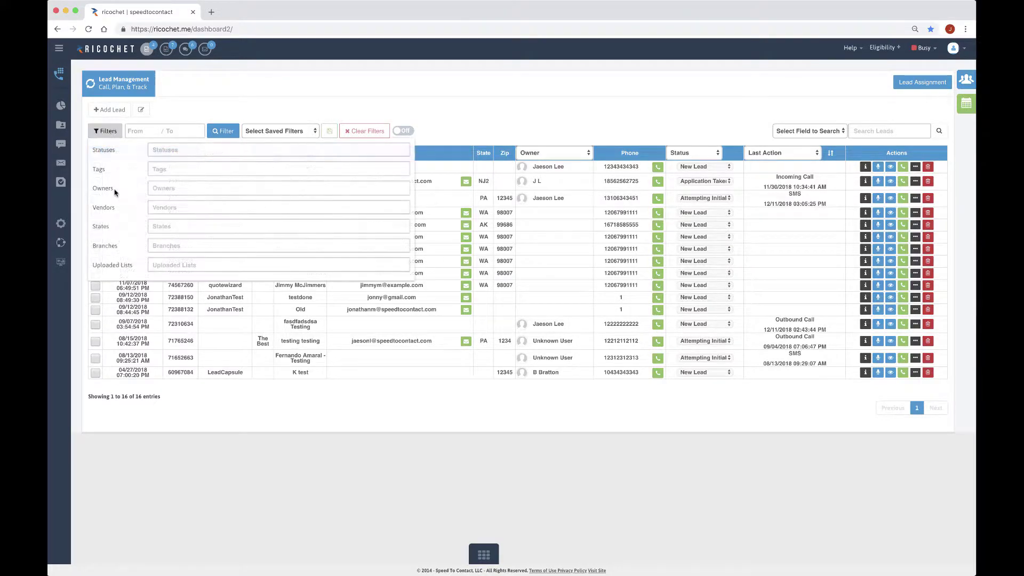
pyautogui.click(158, 152)
pyautogui.click(150, 131)
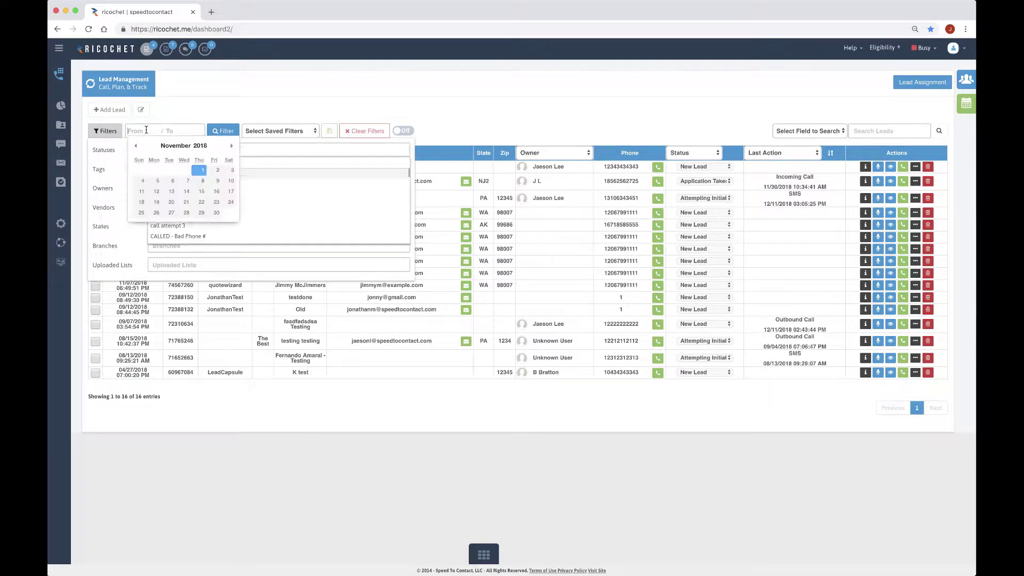
# Load 'Saved Filter New Leads' and add the Application Taken status to the filter
pyautogui.click(302, 132)
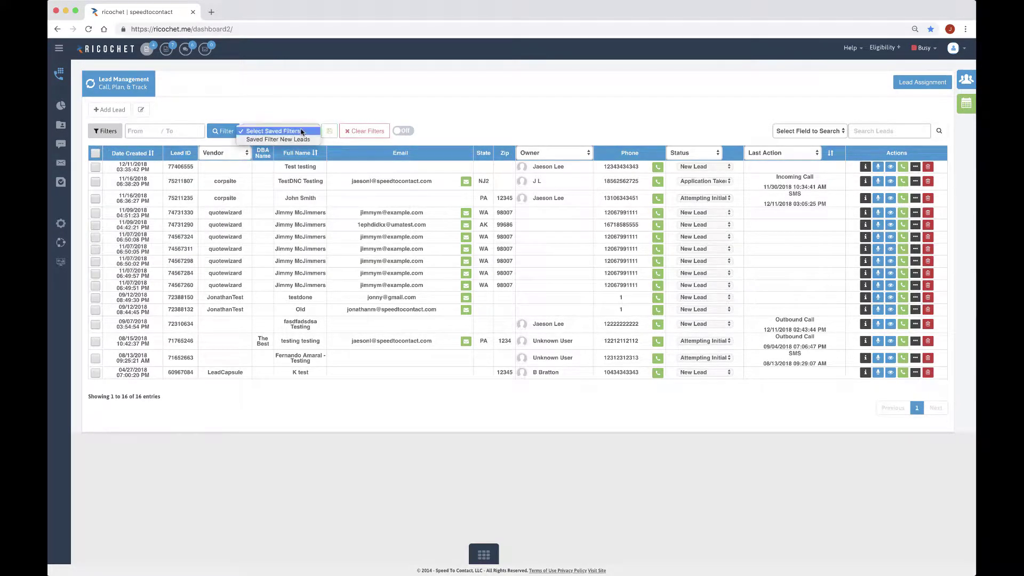
pyautogui.click(298, 139)
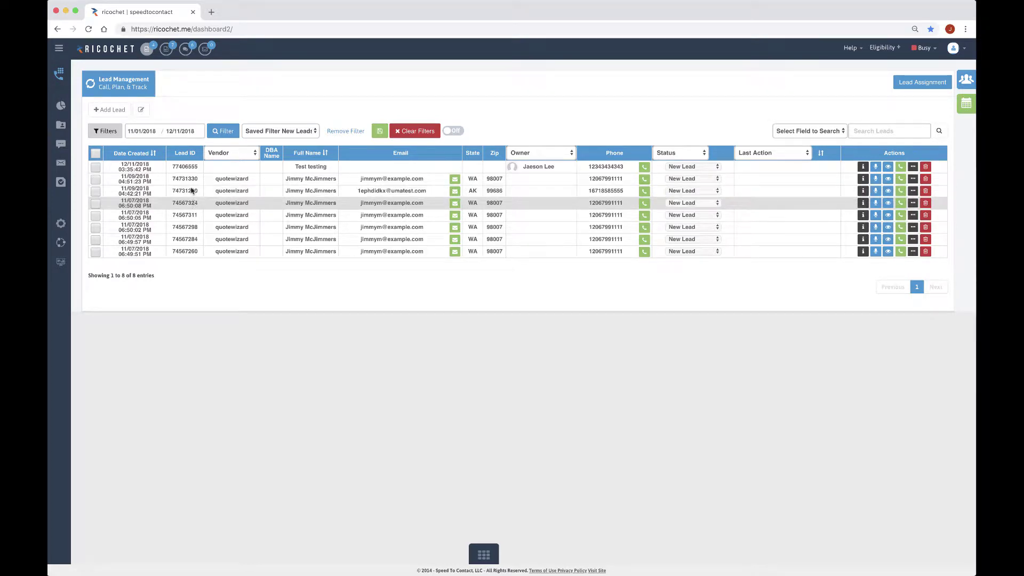
pyautogui.click(105, 131)
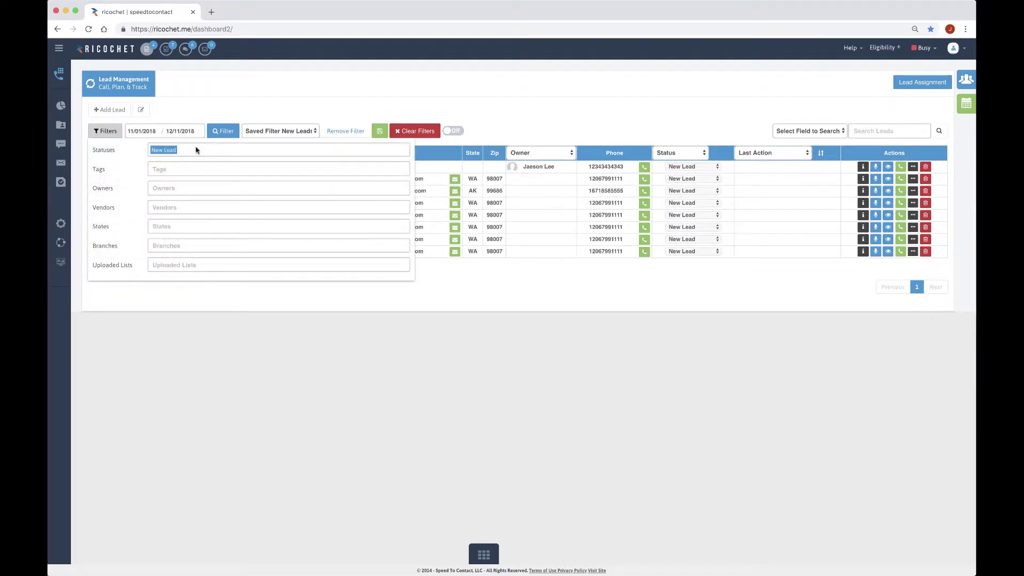
pyautogui.click(195, 150)
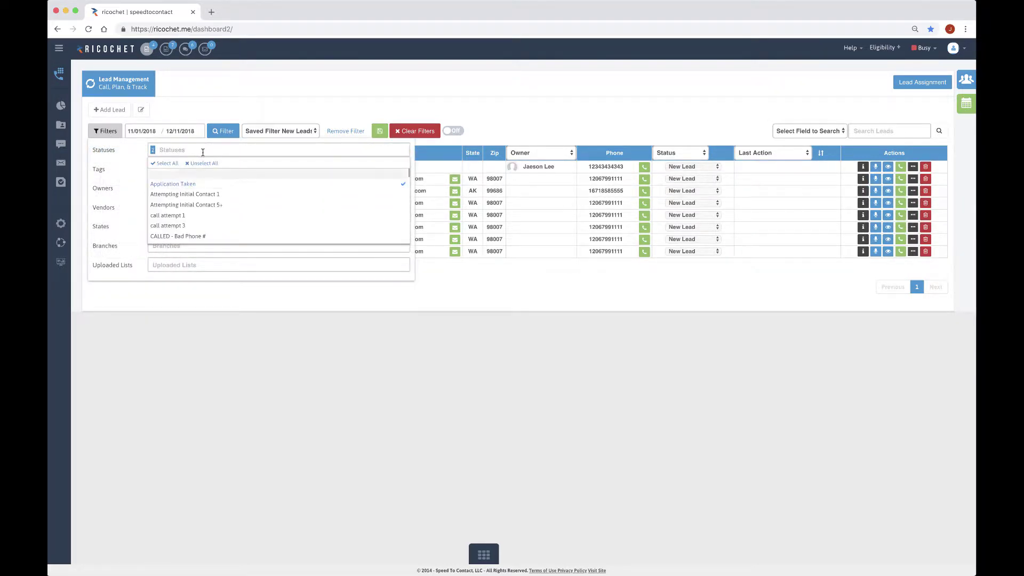
pyautogui.click(218, 131)
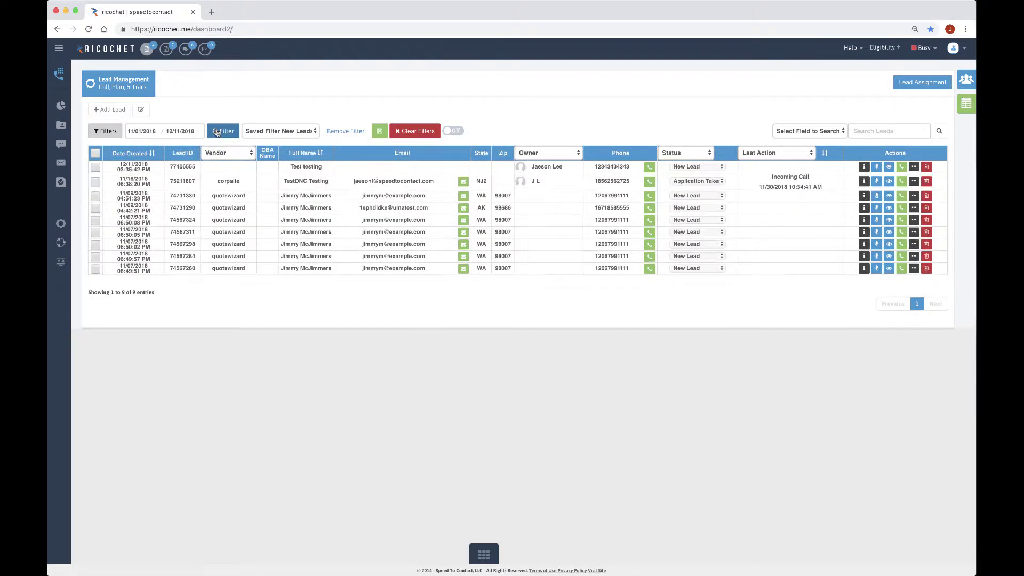
pyautogui.click(380, 131)
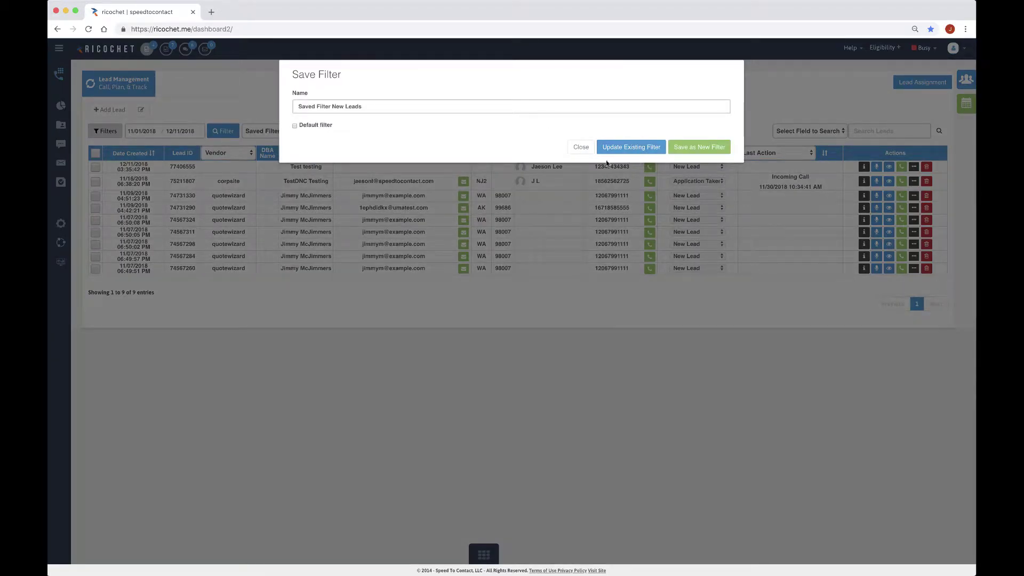
pyautogui.click(580, 147)
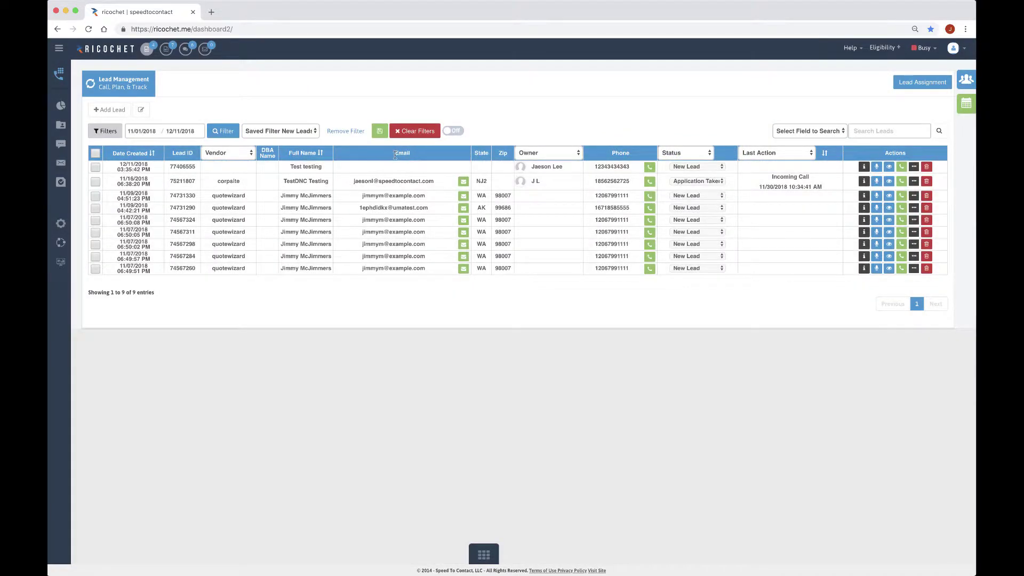
pyautogui.click(349, 131)
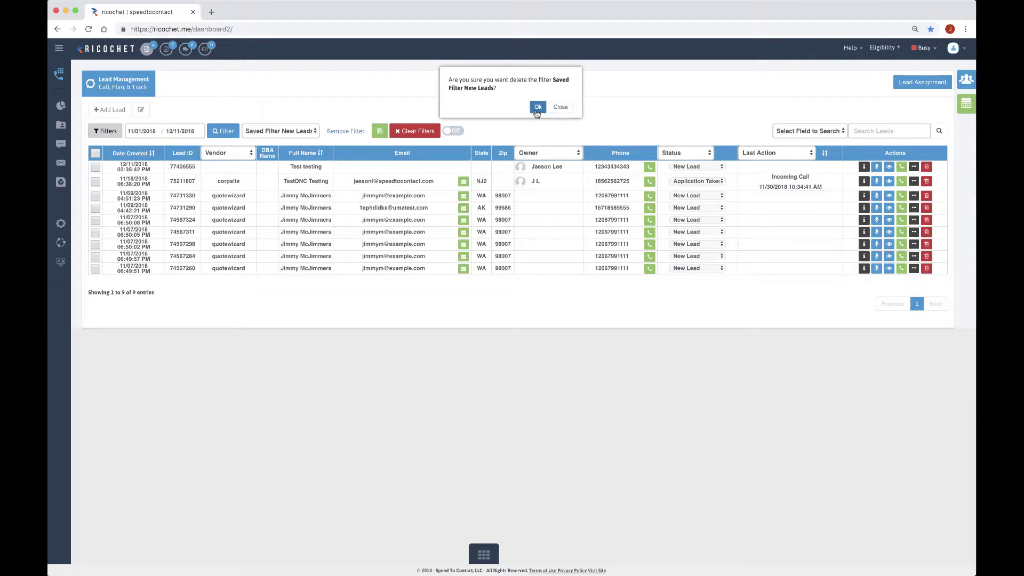
pyautogui.click(537, 108)
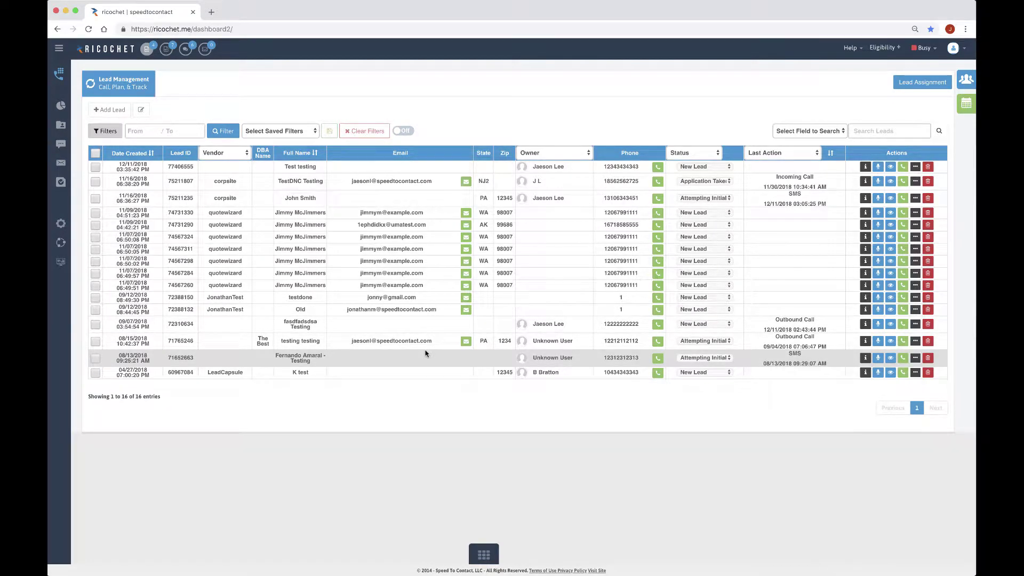
pyautogui.click(119, 136)
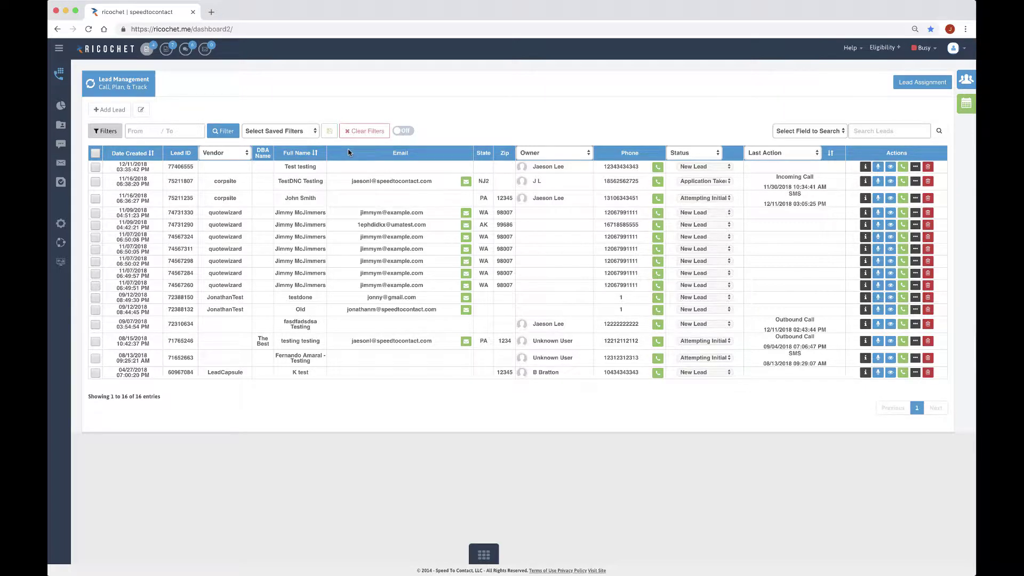
pyautogui.click(856, 130)
pyautogui.click(831, 134)
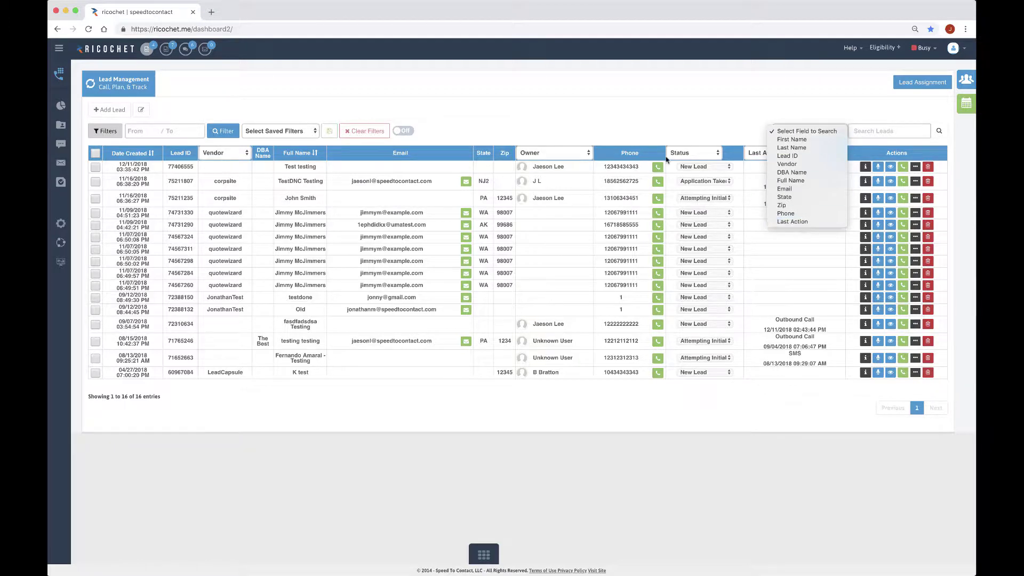
pyautogui.click(679, 108)
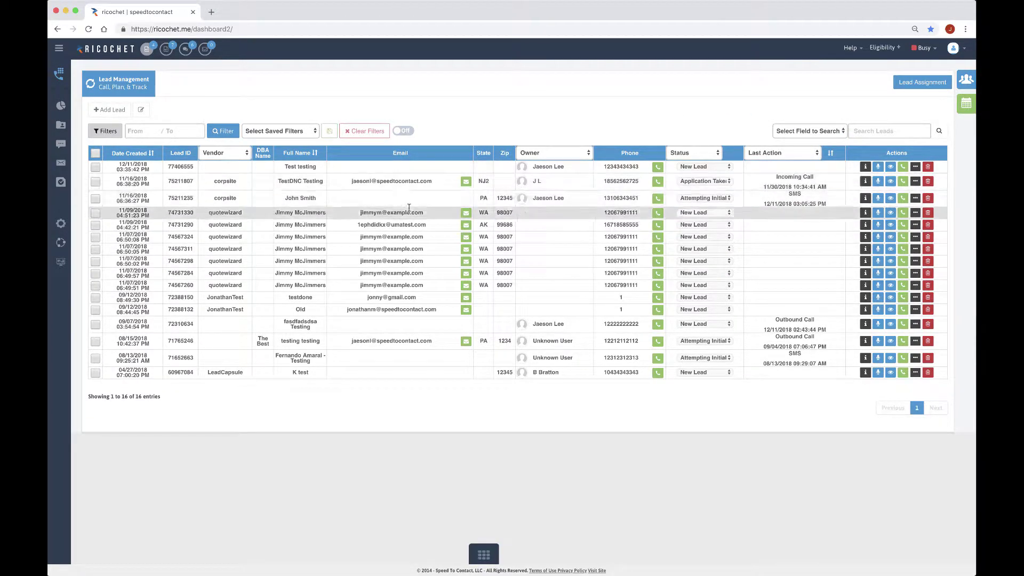
pyautogui.click(836, 131)
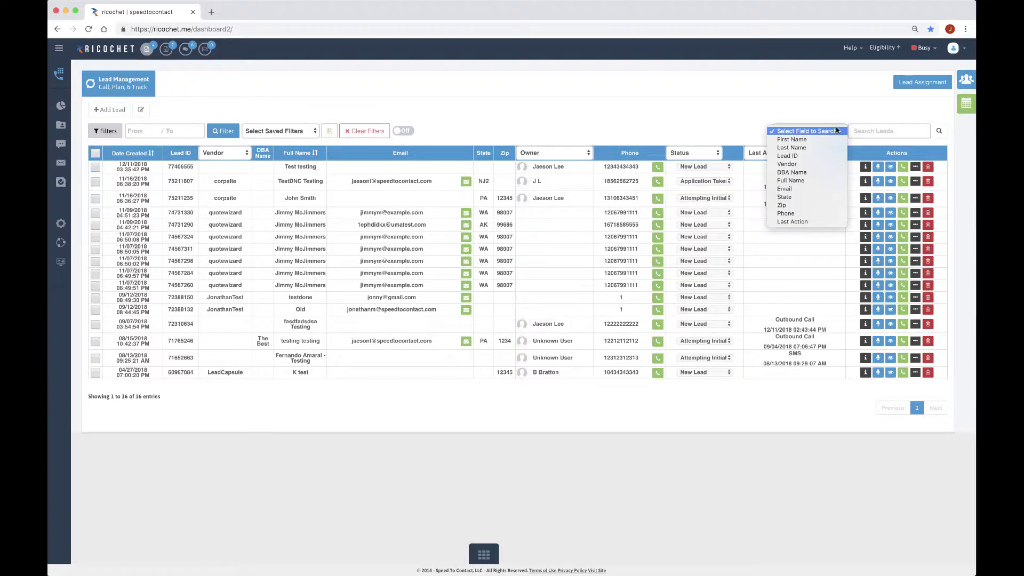
pyautogui.click(798, 198)
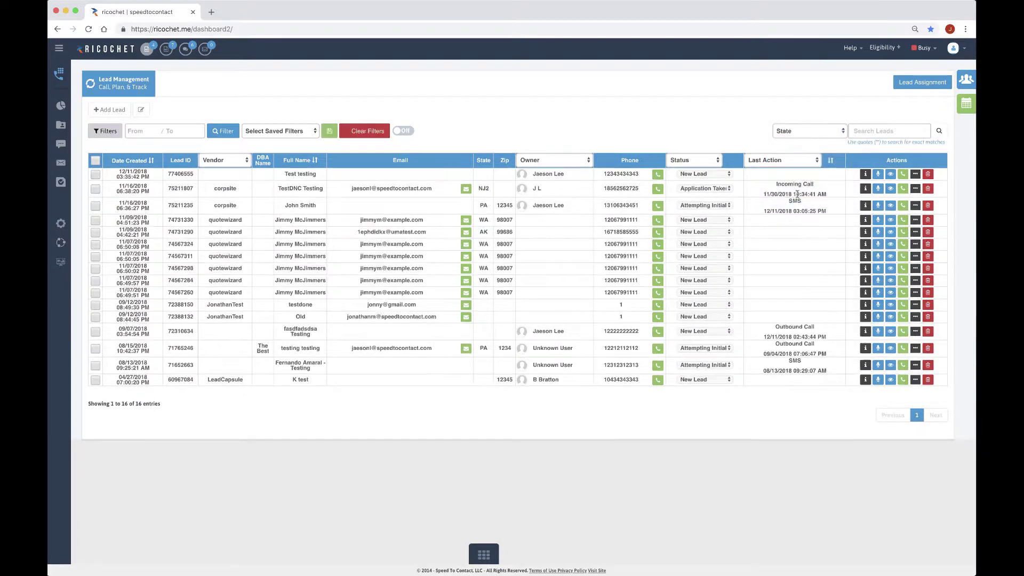
pyautogui.click(875, 131)
pyautogui.write('PA')
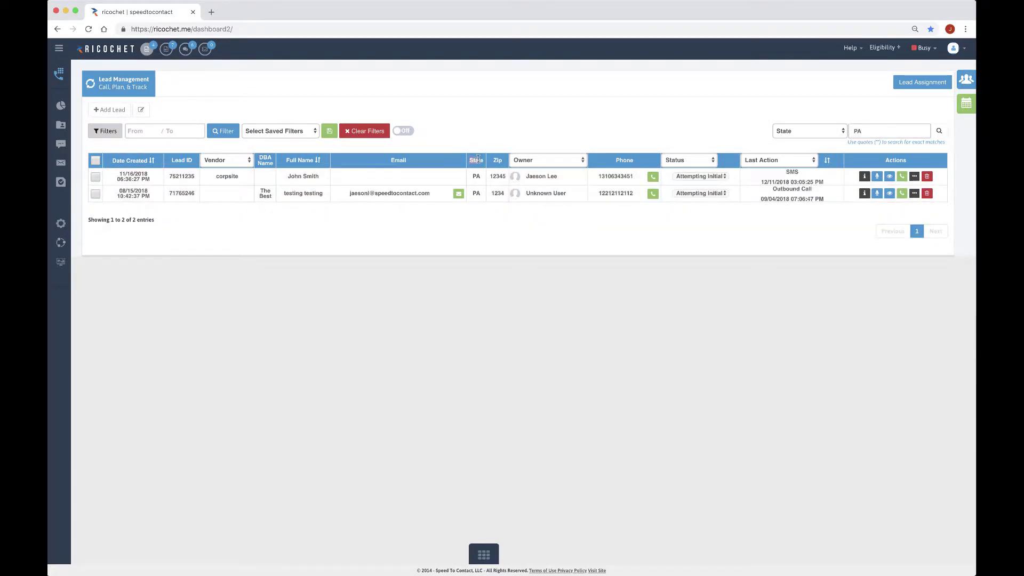
pyautogui.moveTo(472, 177); pyautogui.dragTo(486, 177)
pyautogui.click(359, 137)
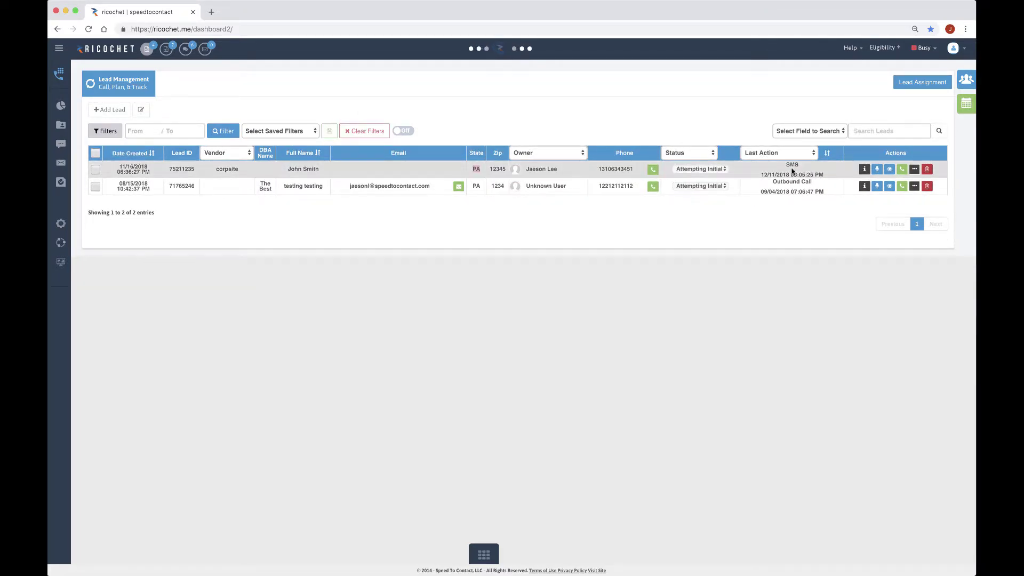
pyautogui.click(813, 130)
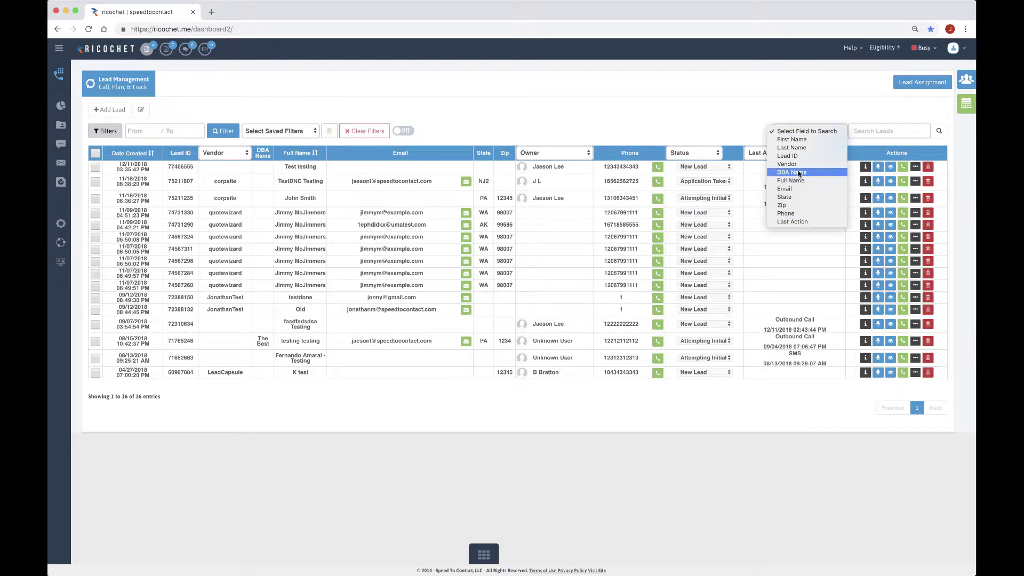
pyautogui.click(791, 97)
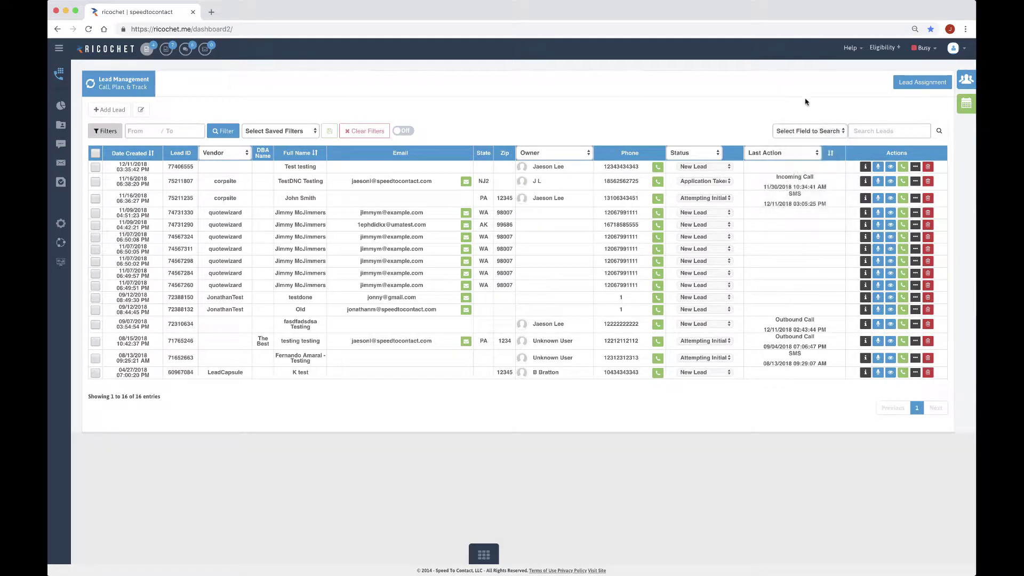
pyautogui.click(898, 132)
pyautogui.write('PA')
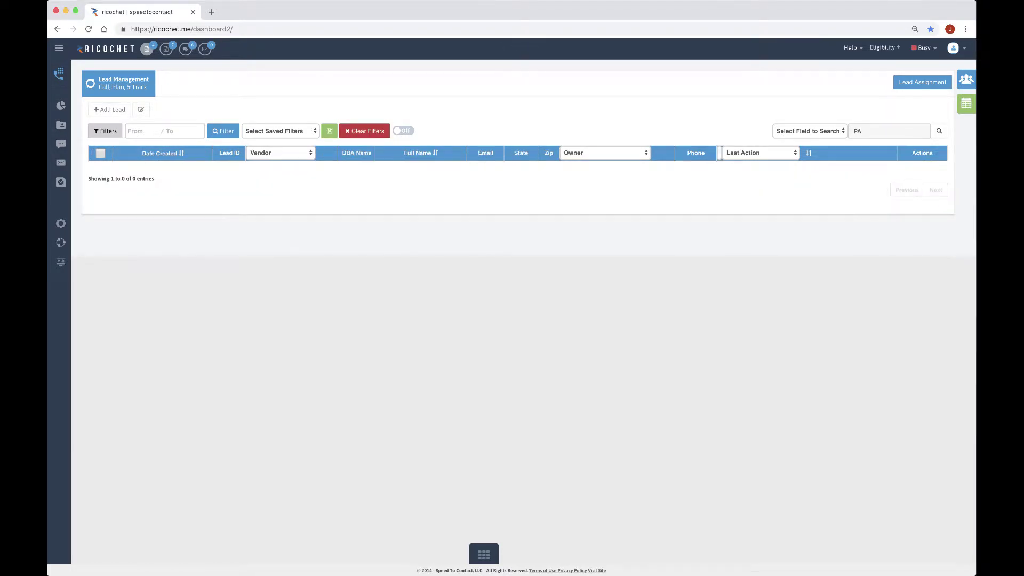
pyautogui.hotkey('ctrl', 'a')
pyautogui.press('BackSpace')
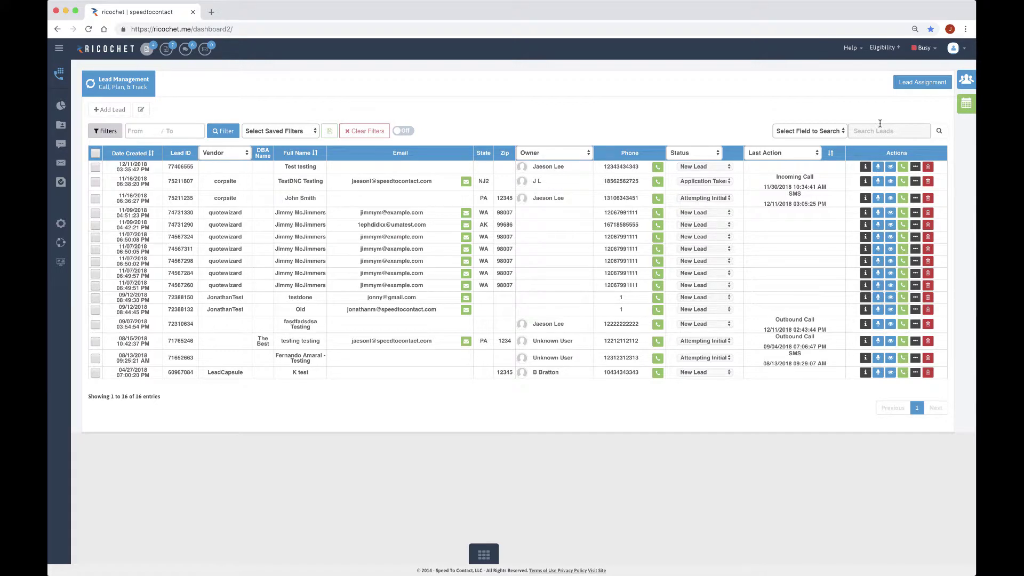
pyautogui.write('john')
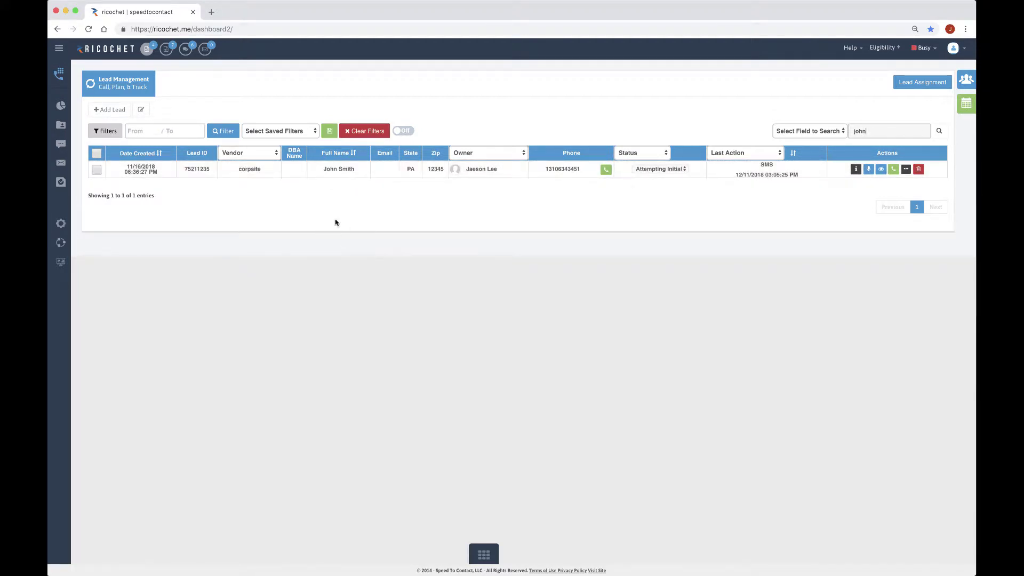
pyautogui.click(803, 132)
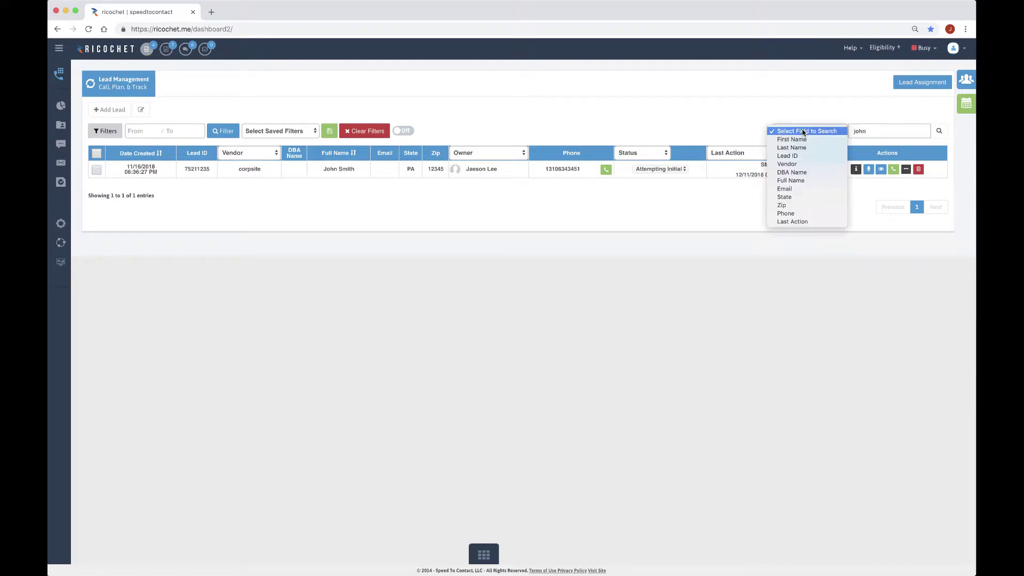
pyautogui.click(802, 131)
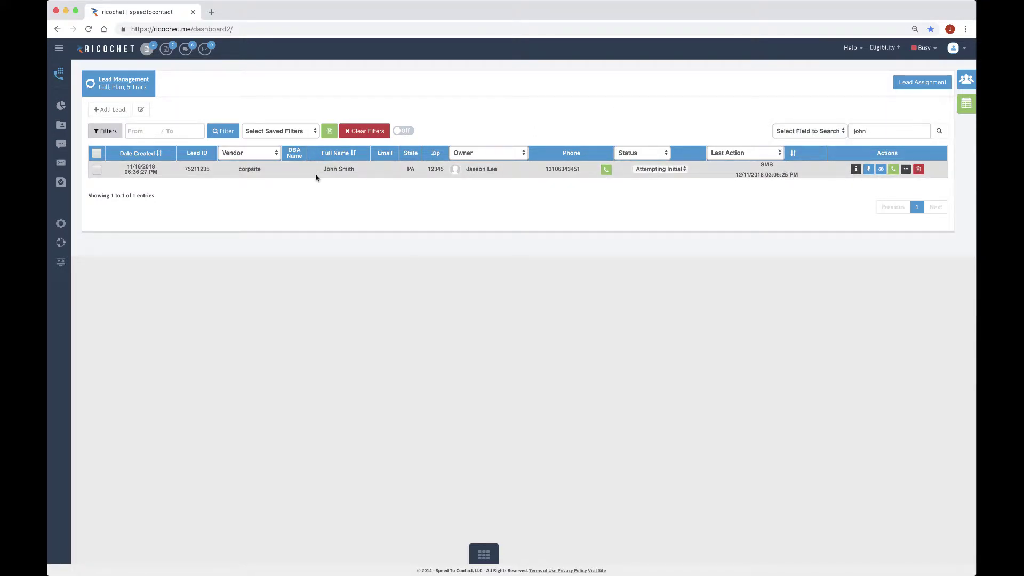
pyautogui.doubleClick(336, 169)
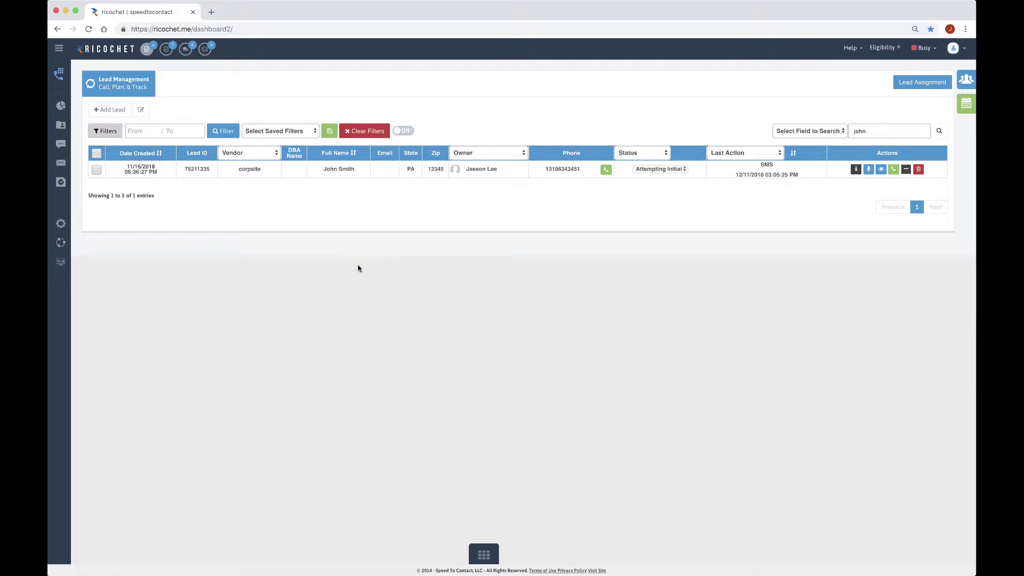
pyautogui.click(818, 132)
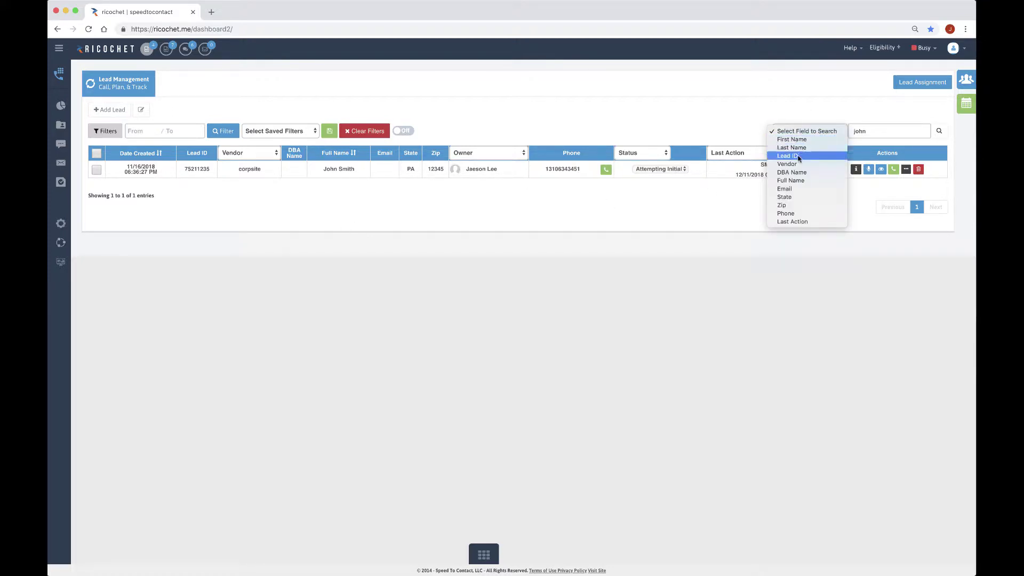
pyautogui.click(745, 112)
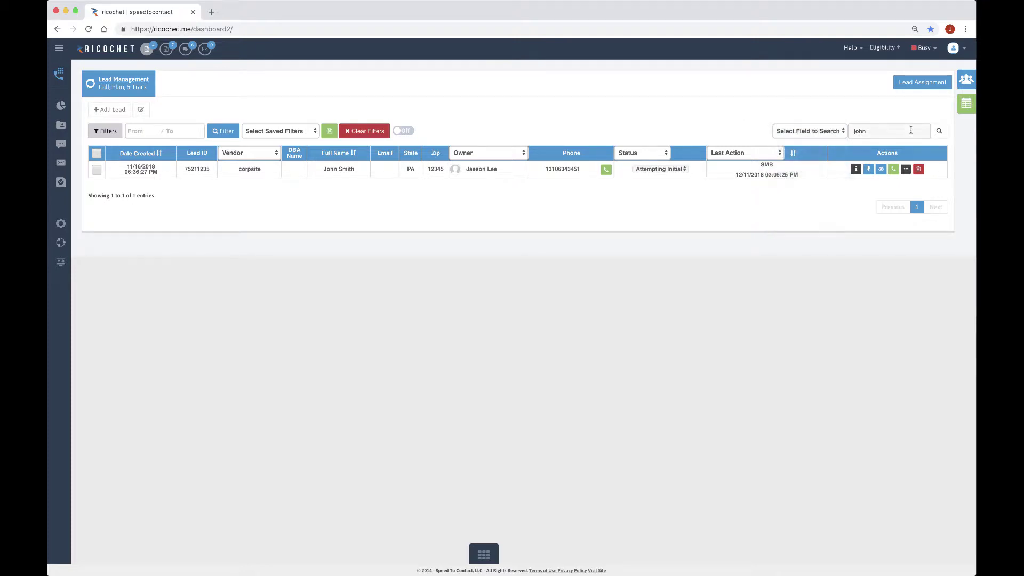
pyautogui.click(363, 131)
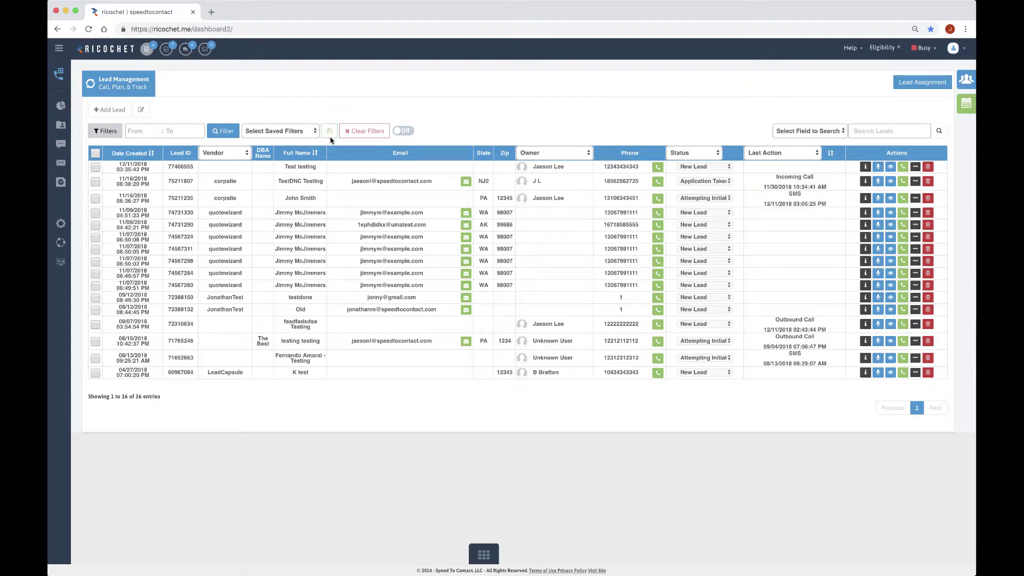
# Preview the Vendor, Owner and Status column choices without filtering, then open the Last Action list
pyautogui.click(219, 152)
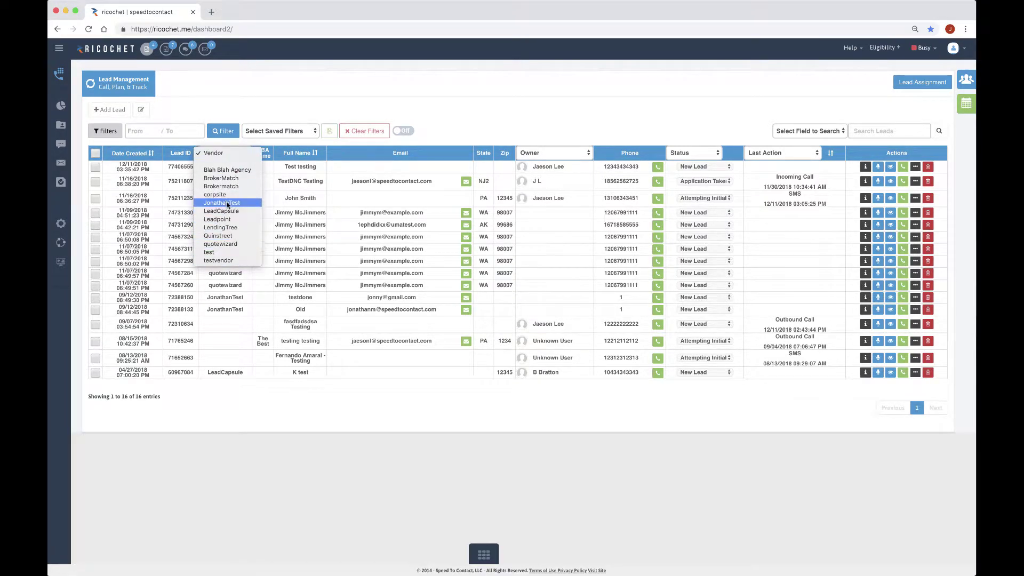
pyautogui.click(105, 140)
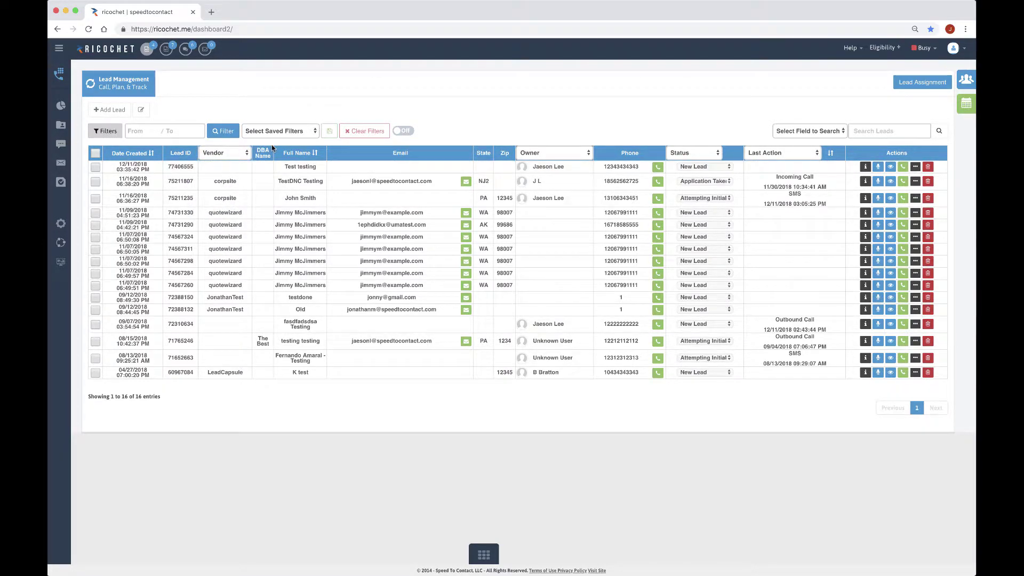
pyautogui.click(579, 152)
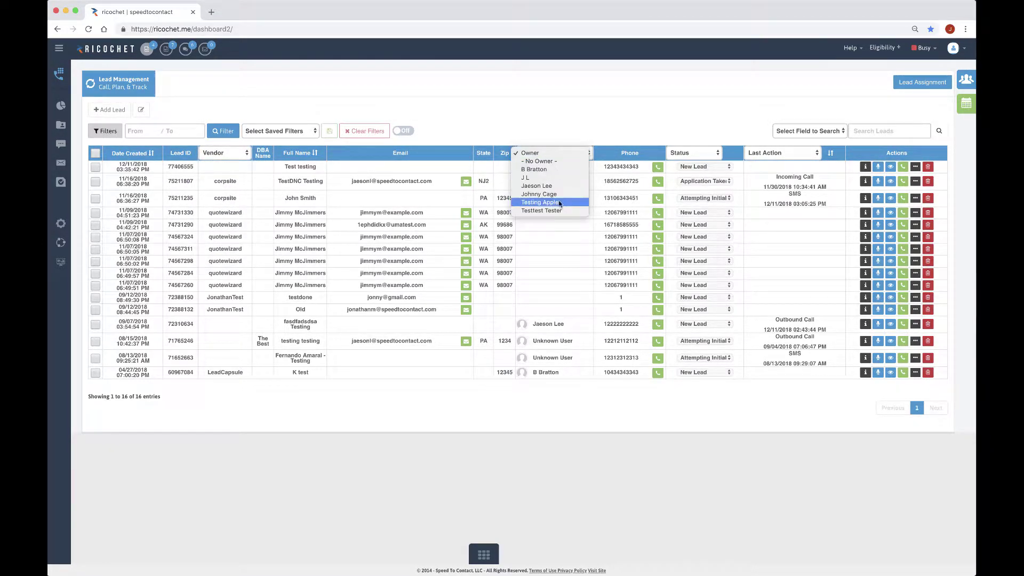
pyautogui.click(620, 85)
pyautogui.click(691, 153)
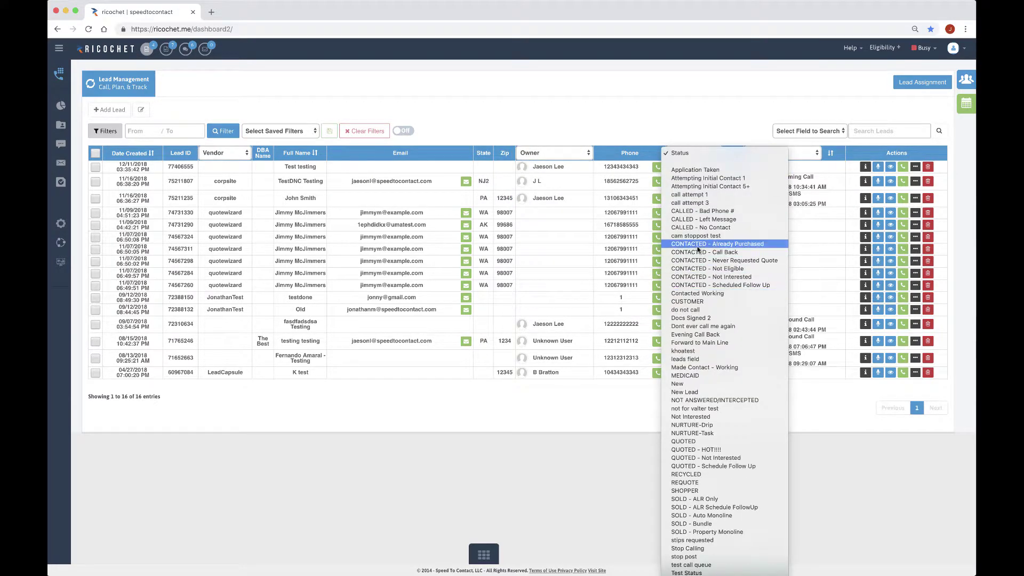
pyautogui.click(679, 108)
pyautogui.click(800, 153)
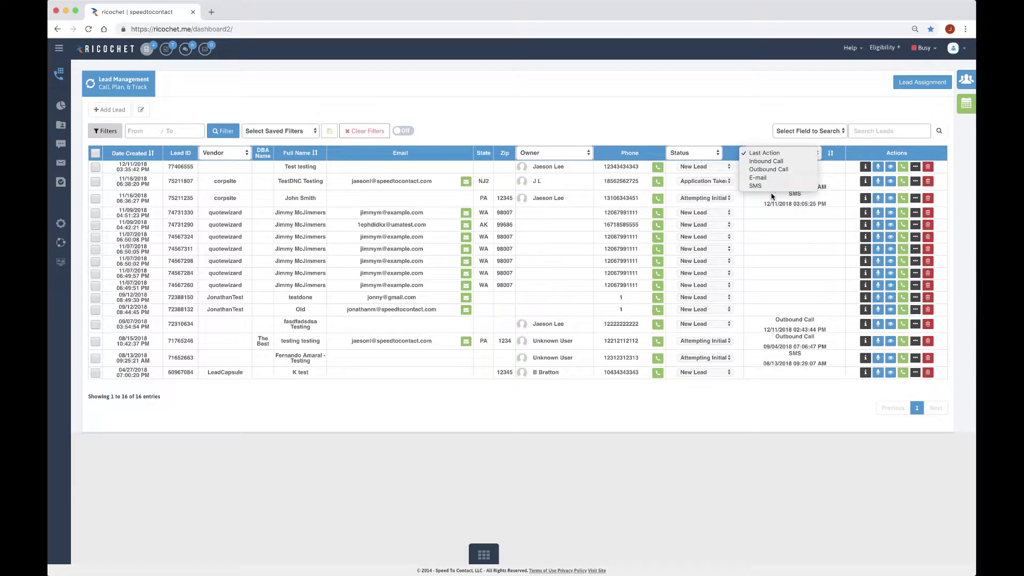
# Filter to Outbound Call last actions, sort by that column, then clear all filters
pyautogui.click(768, 169)
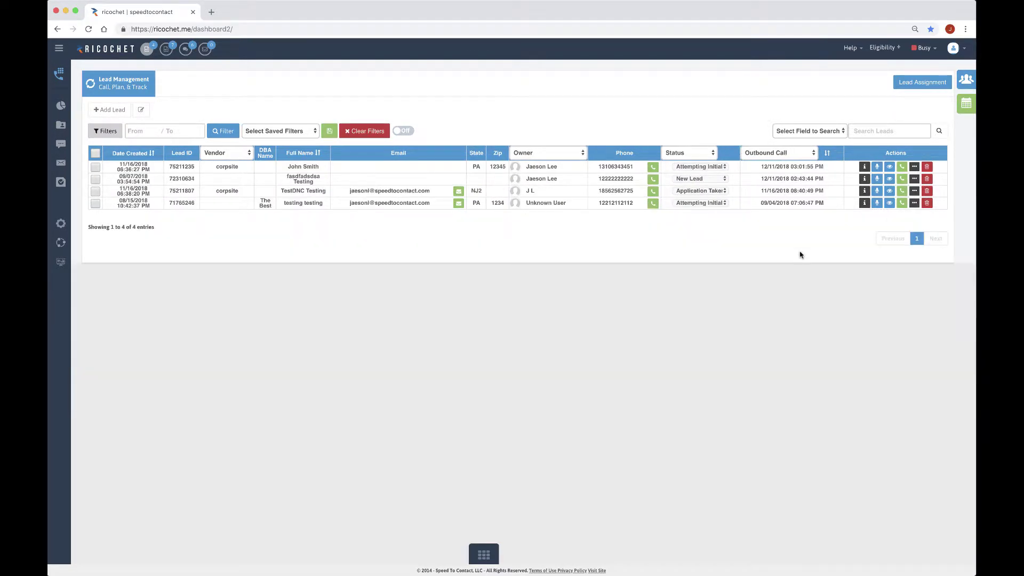
pyautogui.click(827, 152)
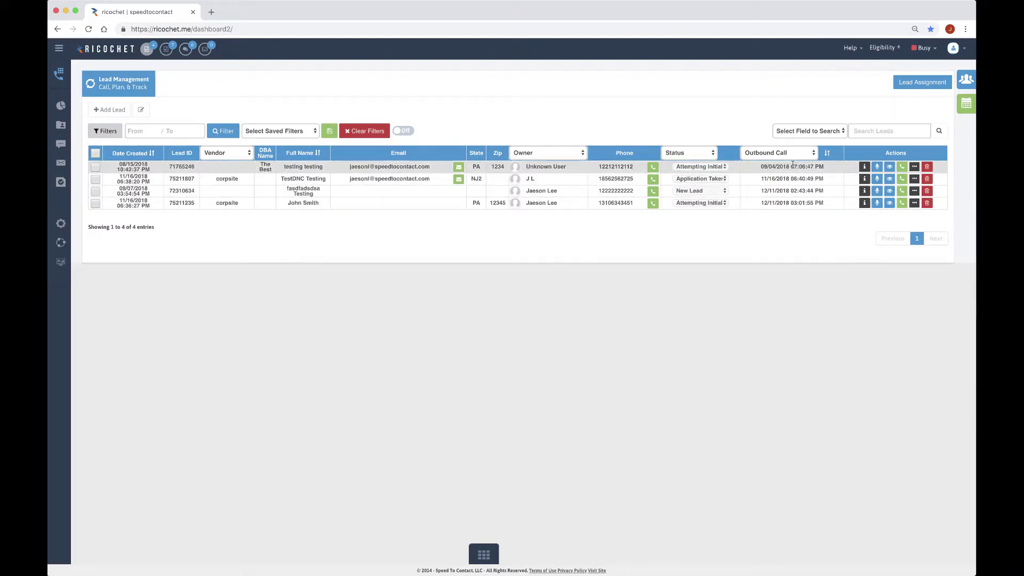
pyautogui.click(361, 139)
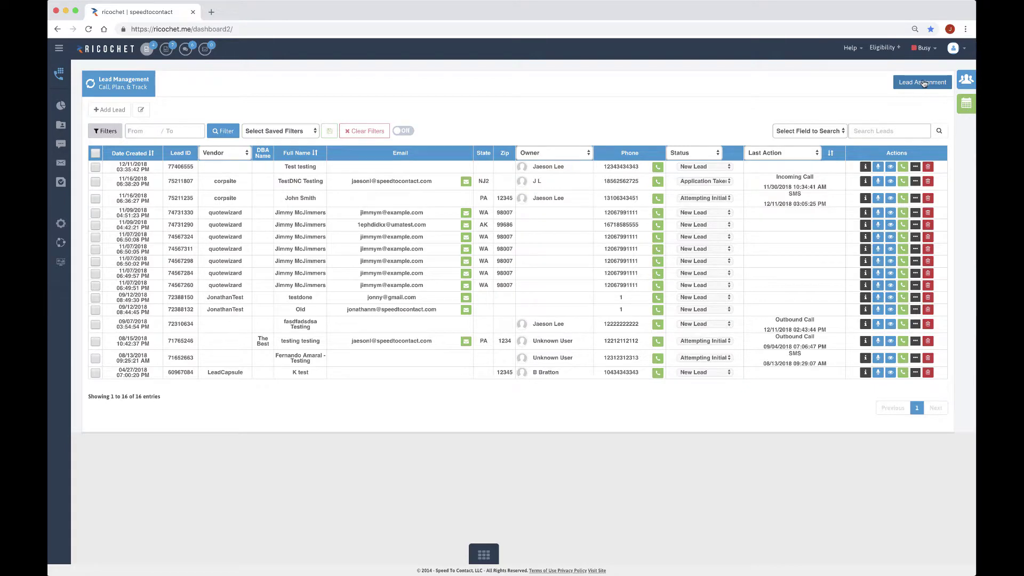
# Open the Lead Assignment panel and place the cursor in its Search field
pyautogui.click(924, 83)
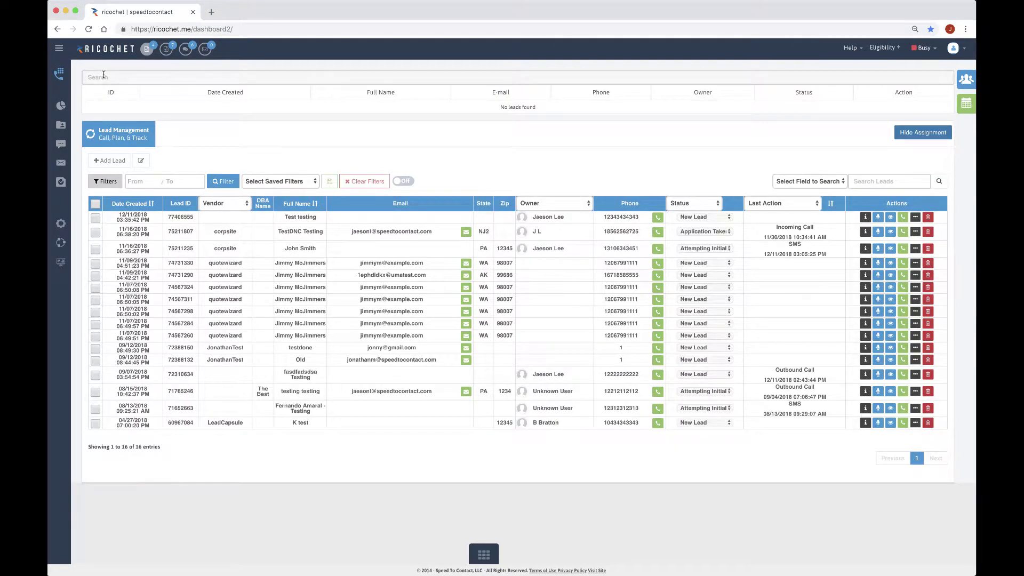
pyautogui.click(105, 78)
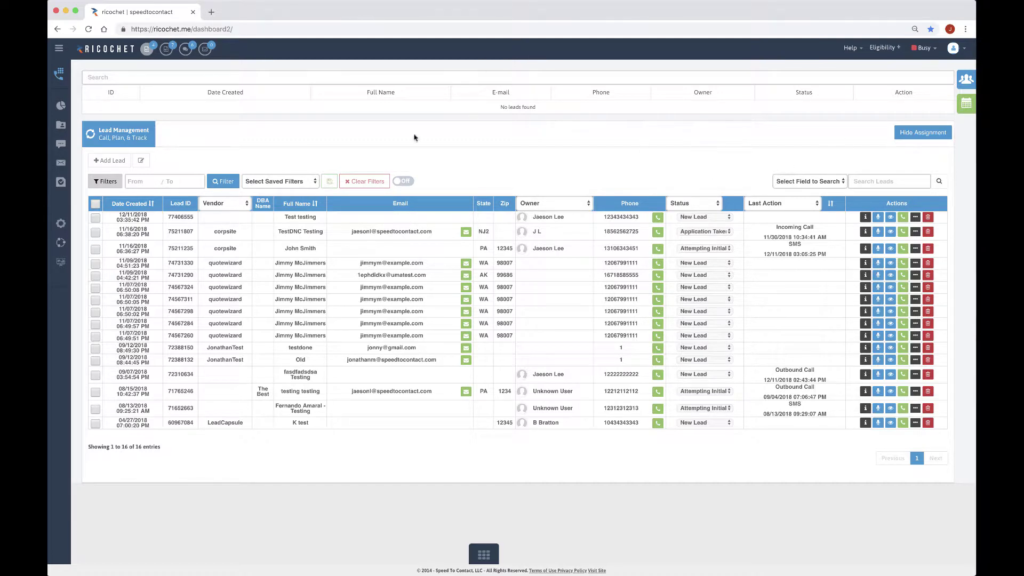
# Search the assignment panel for a lead's phone number copied from the table
pyautogui.click(915, 133)
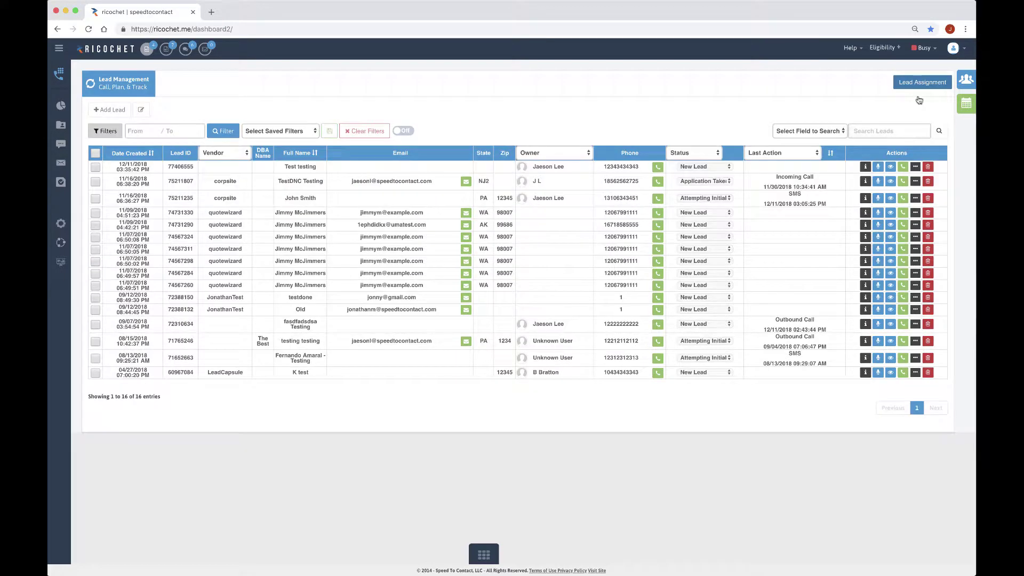
pyautogui.click(922, 83)
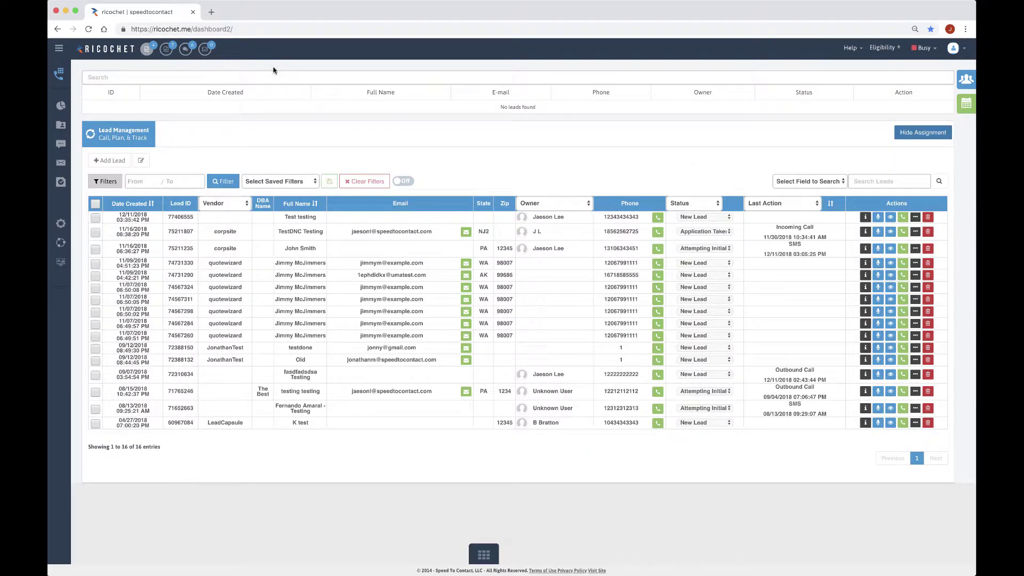
pyautogui.click(183, 79)
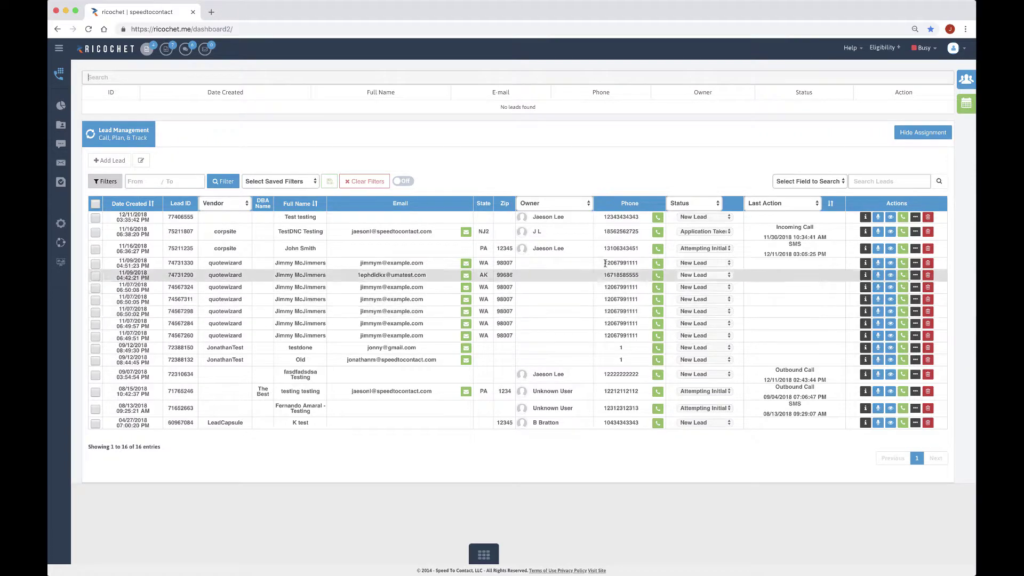
pyautogui.rightClick(613, 249)
pyautogui.click(633, 267)
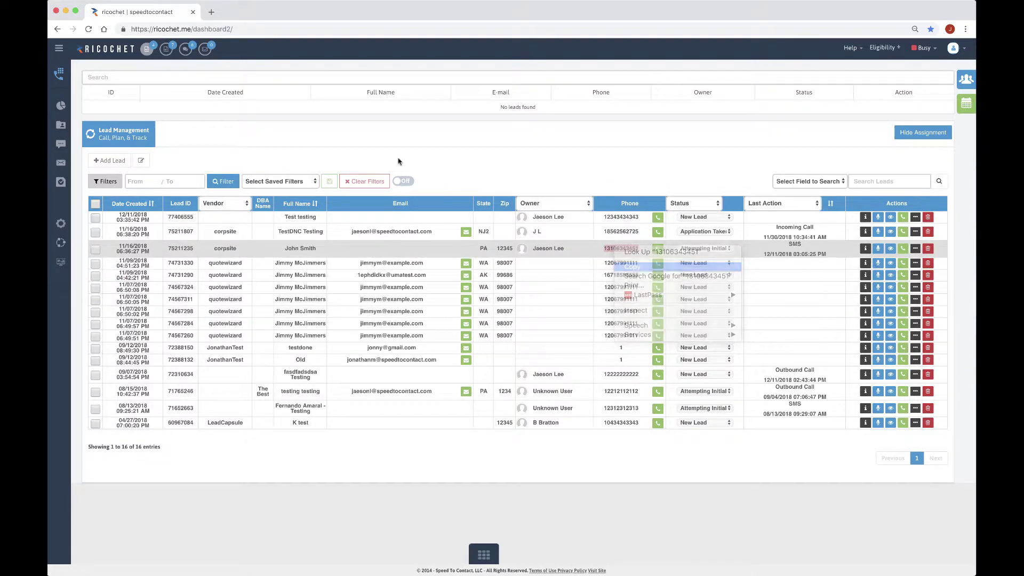
pyautogui.click(211, 80)
pyautogui.press('super+v')
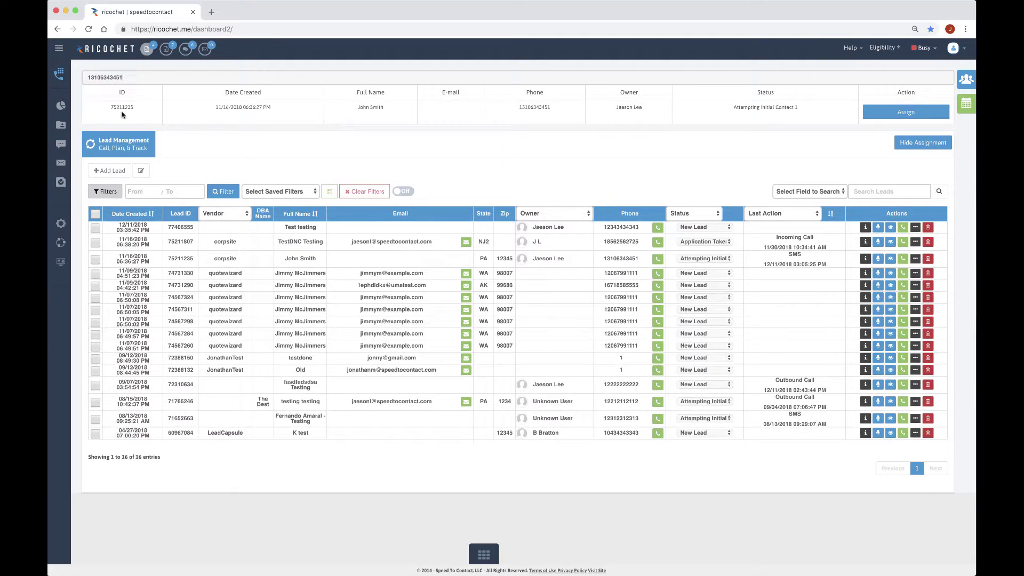
# Assign the matching lead, review its page, and return to the lead list
pyautogui.click(903, 113)
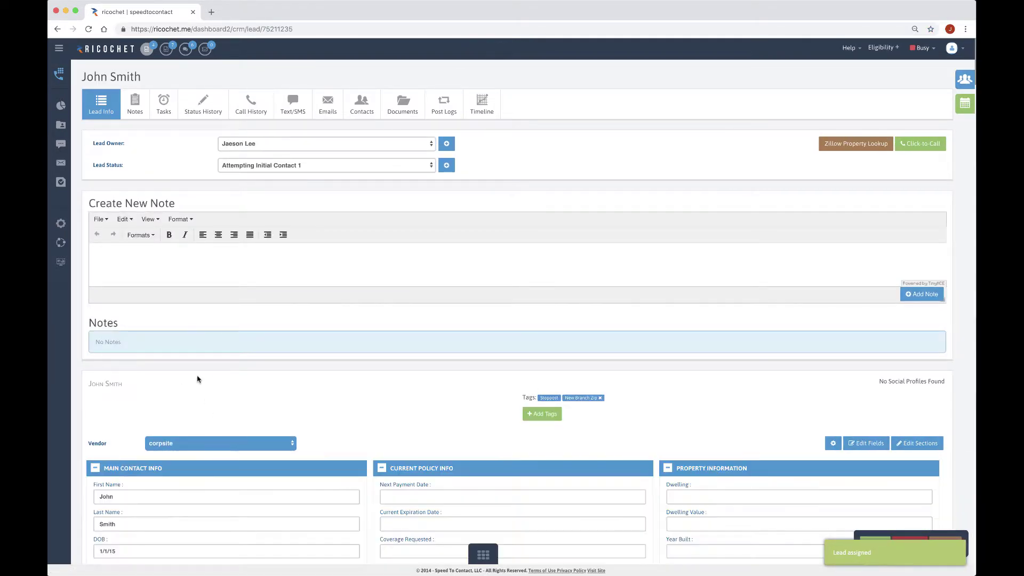
pyautogui.scroll(-1, 155, 366)
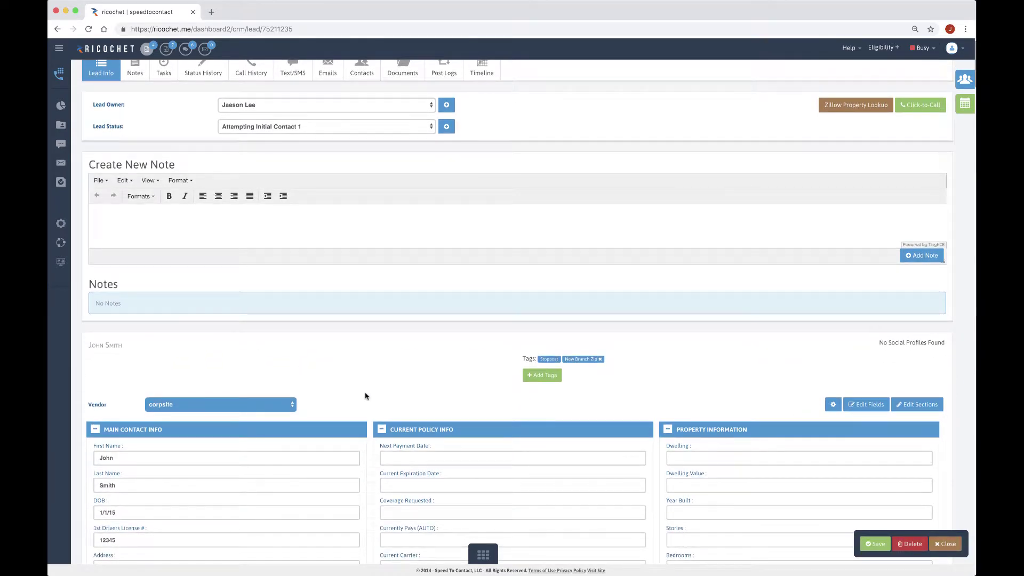
pyautogui.scroll(-2, 366, 393)
pyautogui.scroll(4, 366, 394)
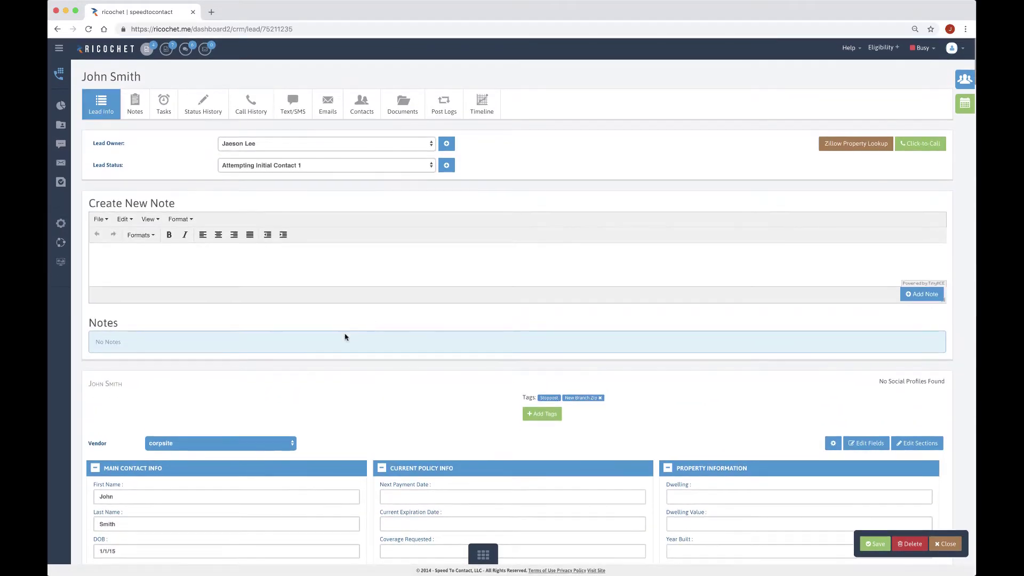
pyautogui.click(59, 130)
# Inspect TestDNC Testing's Lead Actions popover, highlighting its Real-Time and Inbound IVR entries
pyautogui.moveTo(546, 226)
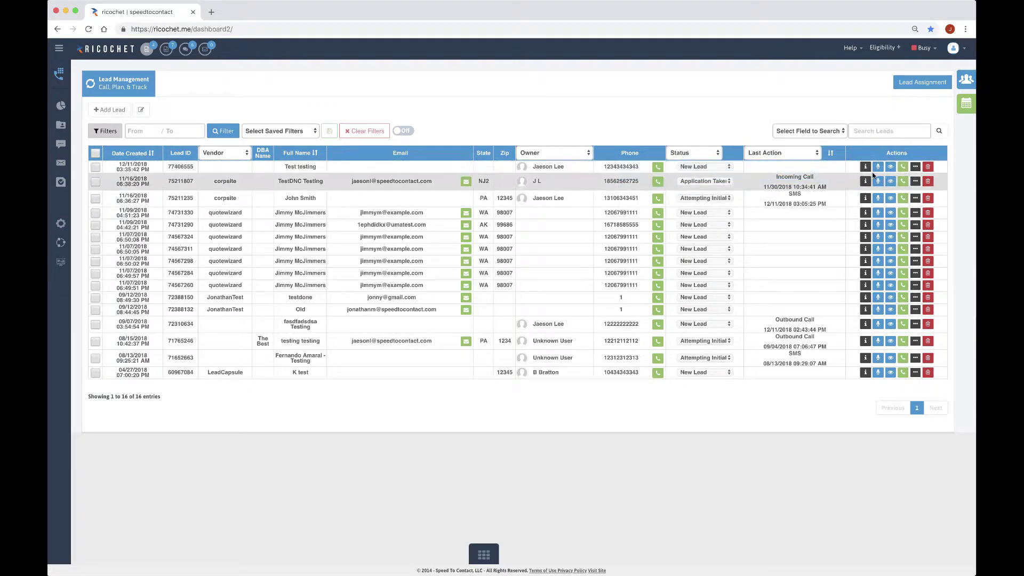
pyautogui.moveTo(866, 170)
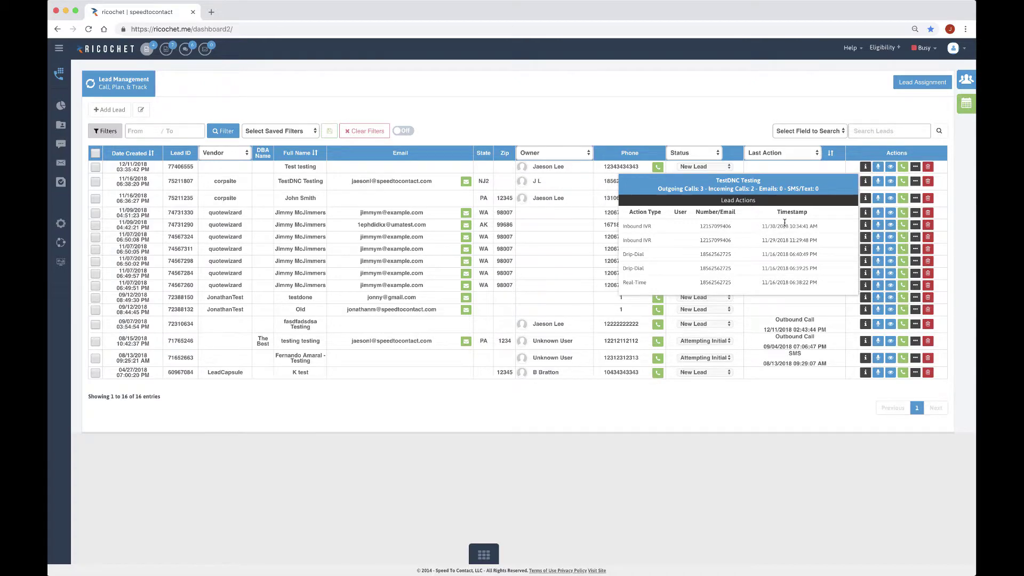
pyautogui.scroll(-1, 768, 234)
pyautogui.moveTo(628, 284); pyautogui.dragTo(644, 283)
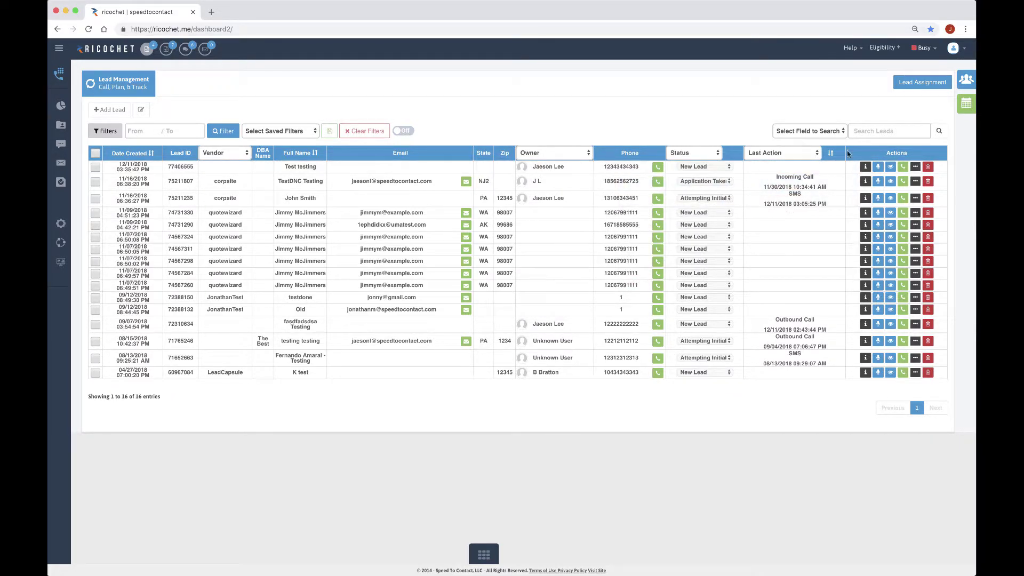
pyautogui.moveTo(656, 210)
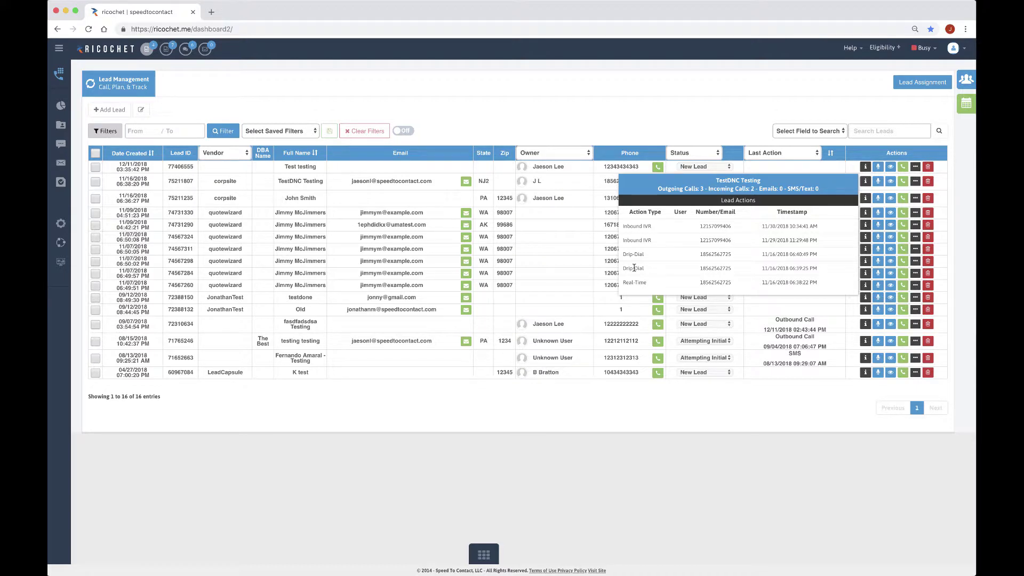
pyautogui.moveTo(624, 241); pyautogui.dragTo(650, 241)
pyautogui.click(644, 241)
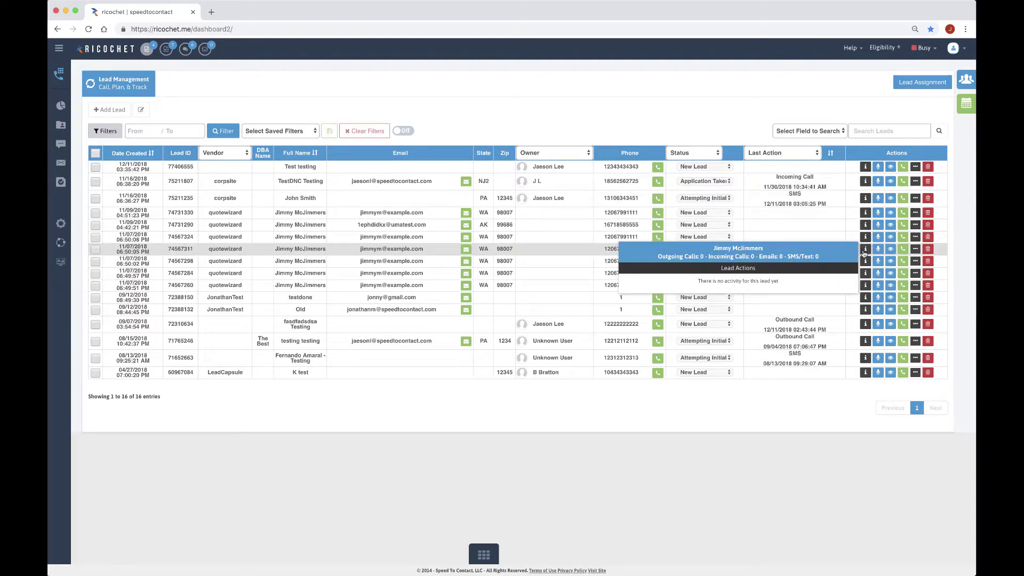
# Check another lead's Lead Actions, highlighting its (TestText 2 statuses) SMS detail
pyautogui.moveTo(865, 361)
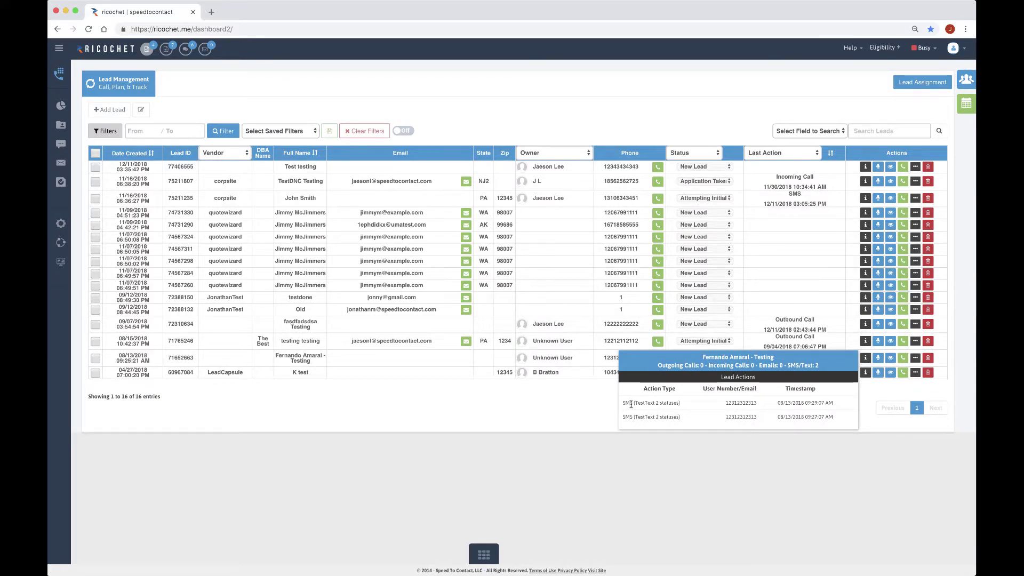
pyautogui.moveTo(631, 403); pyautogui.dragTo(688, 406)
pyautogui.click(688, 406)
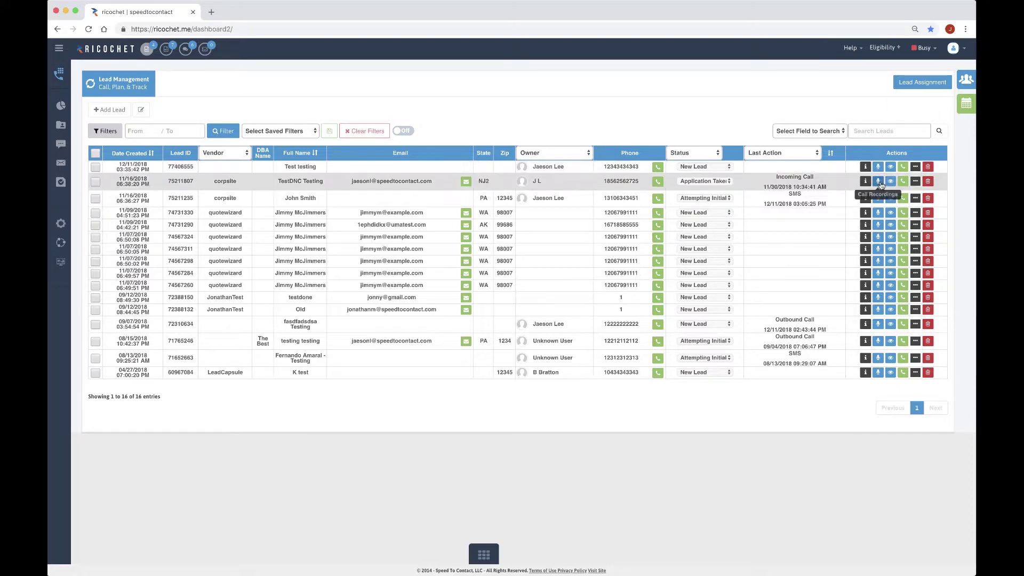
pyautogui.click(878, 181)
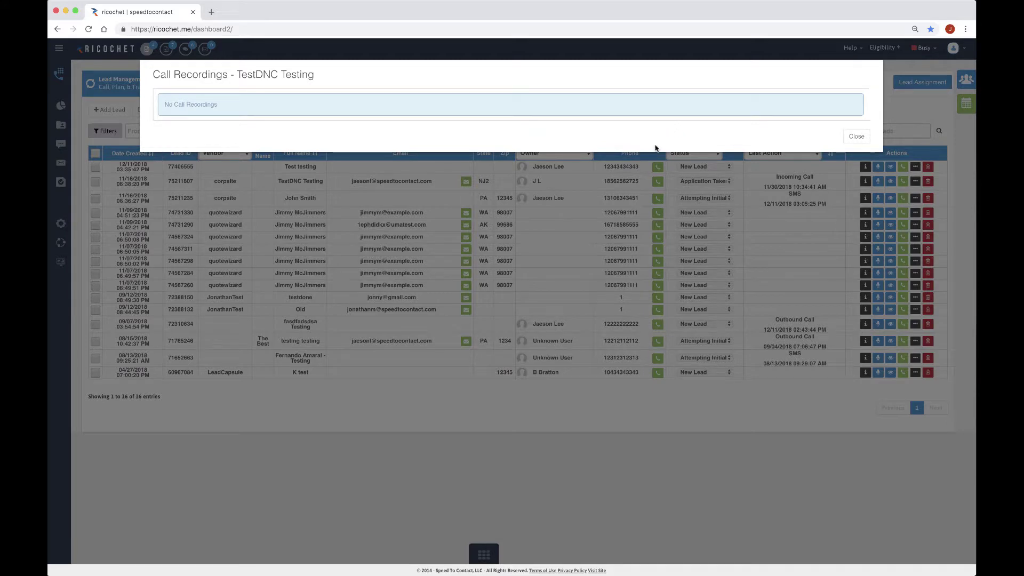
pyautogui.click(855, 136)
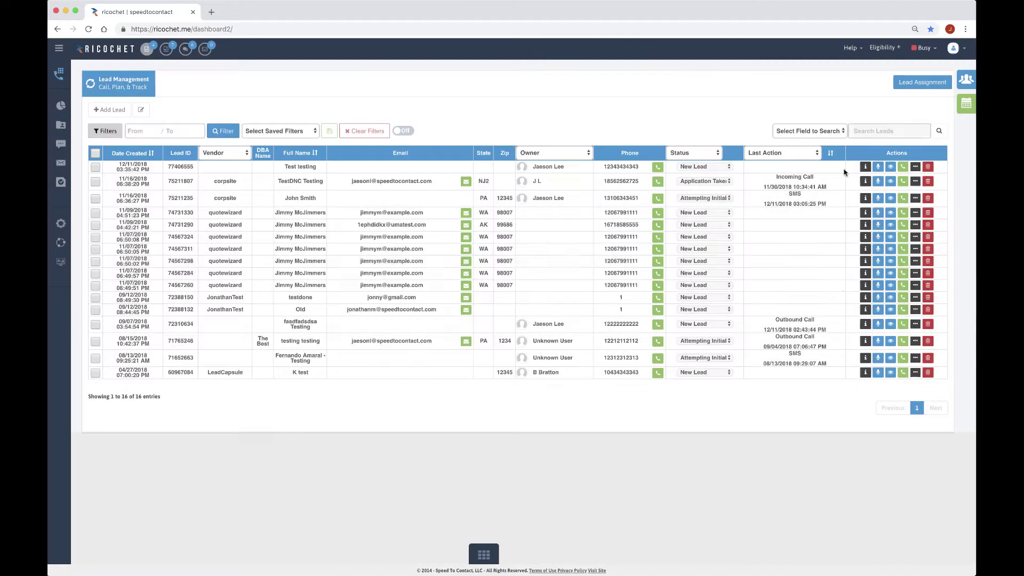
pyautogui.click(878, 324)
pyautogui.click(854, 136)
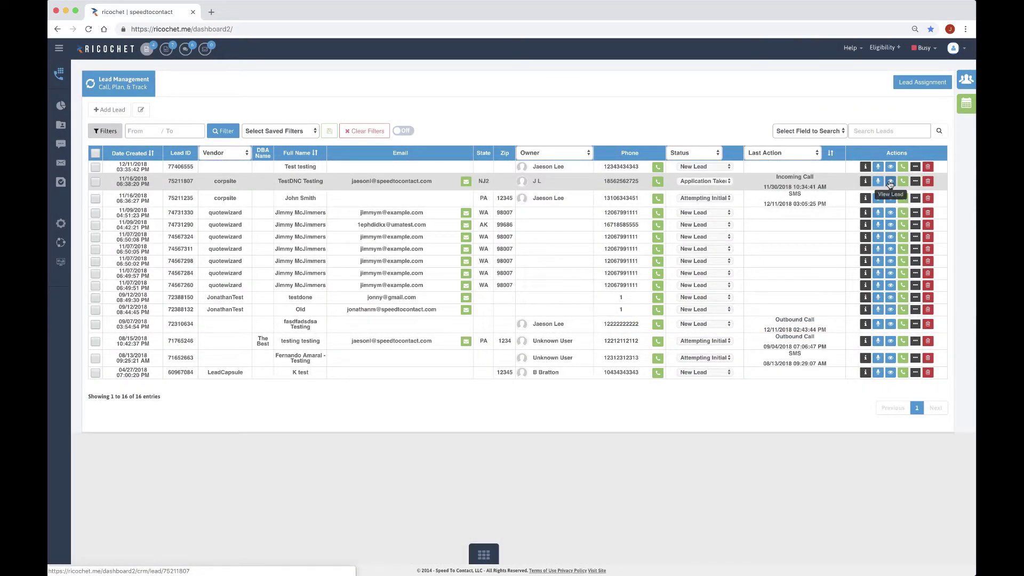
pyautogui.click(890, 182)
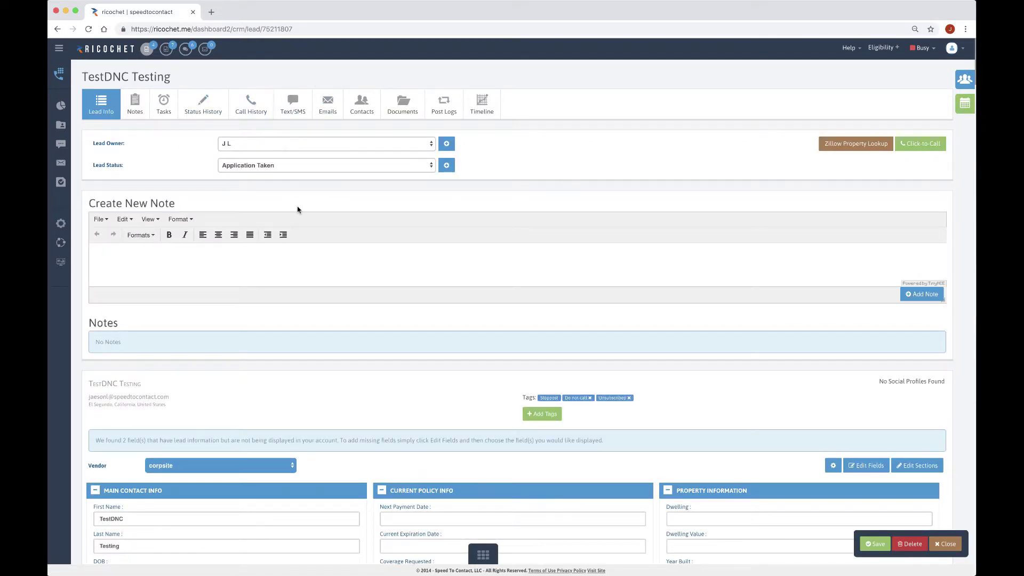
pyautogui.scroll(-4, 297, 210)
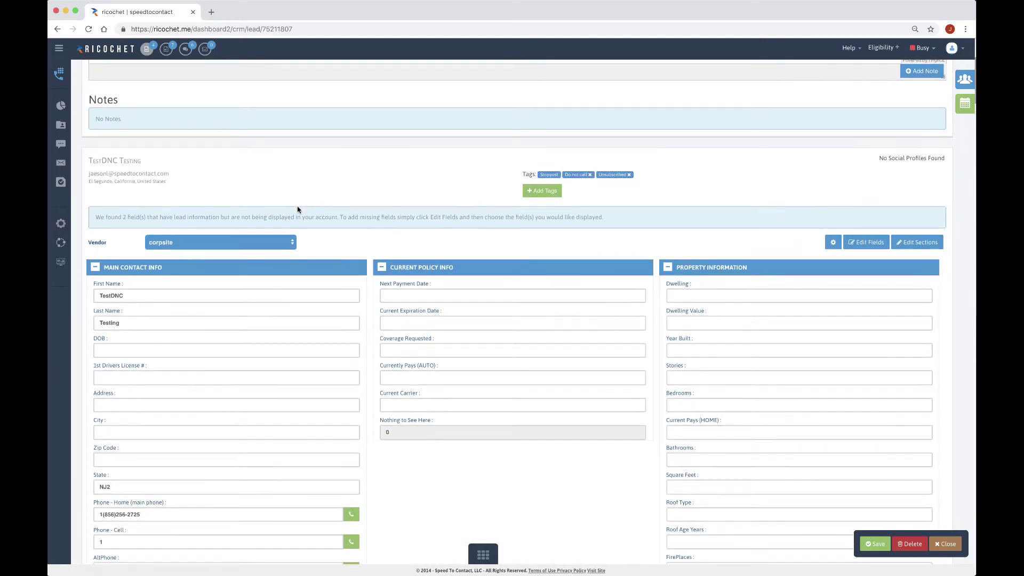
pyautogui.scroll(5, 298, 210)
pyautogui.hscroll(-3, 298, 210)
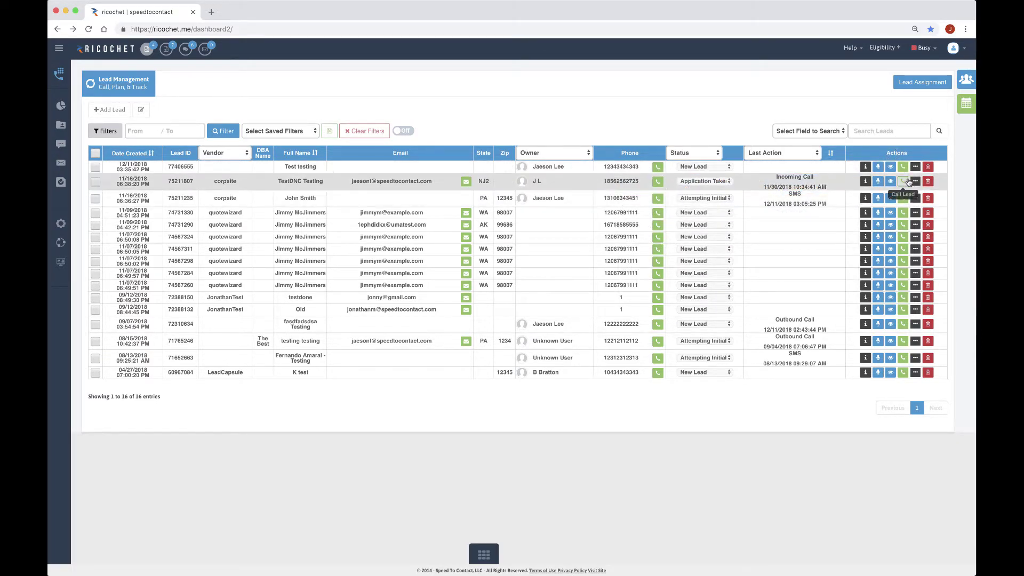
# Open TestDNC Testing's quick actions and save a note reading 'fgsfdgdsgfsdgfds'
pyautogui.click(915, 182)
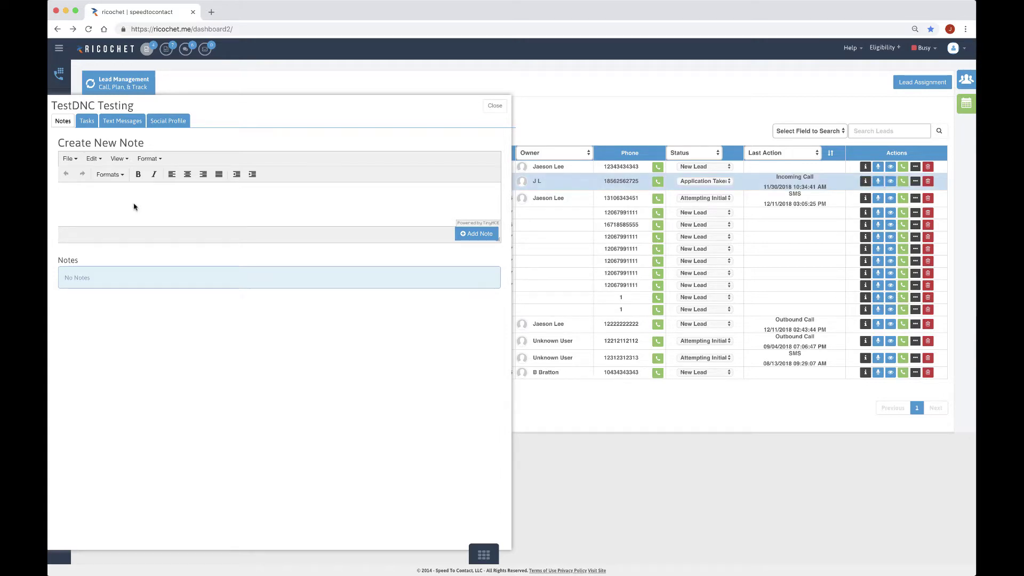
pyautogui.click(109, 213)
pyautogui.write('fgsfdgdsgfsdgfds')
pyautogui.click(476, 234)
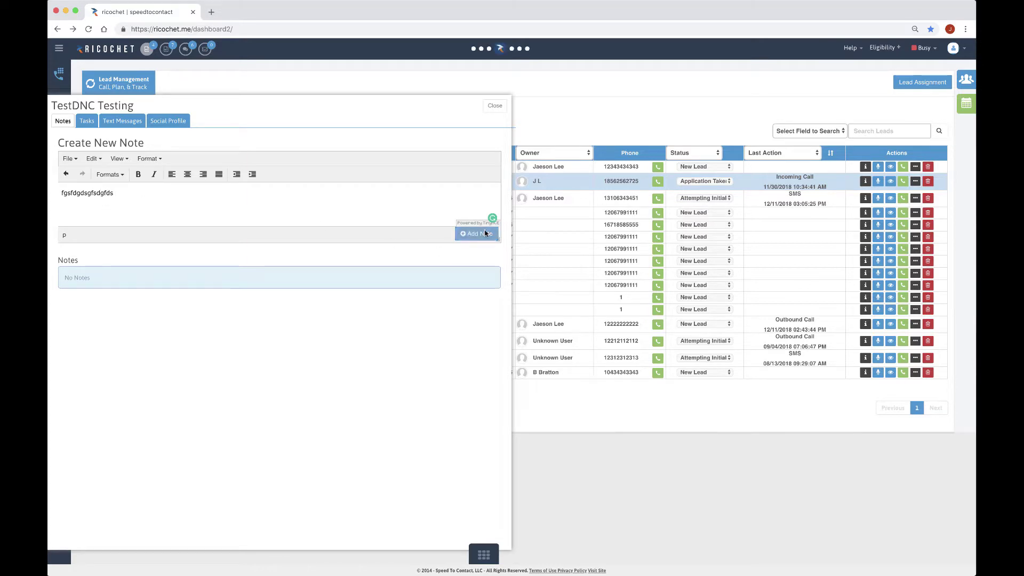
# Check the Task and Text Messages tabs, drafting then erasing 'fgsfdgfsg', and view Social Profile
pyautogui.click(88, 123)
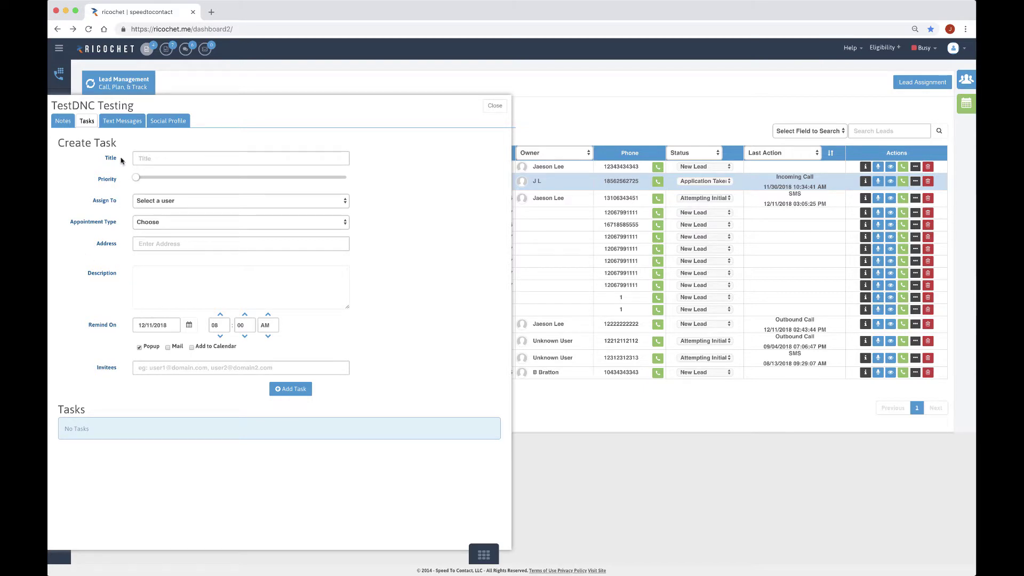
pyautogui.click(123, 122)
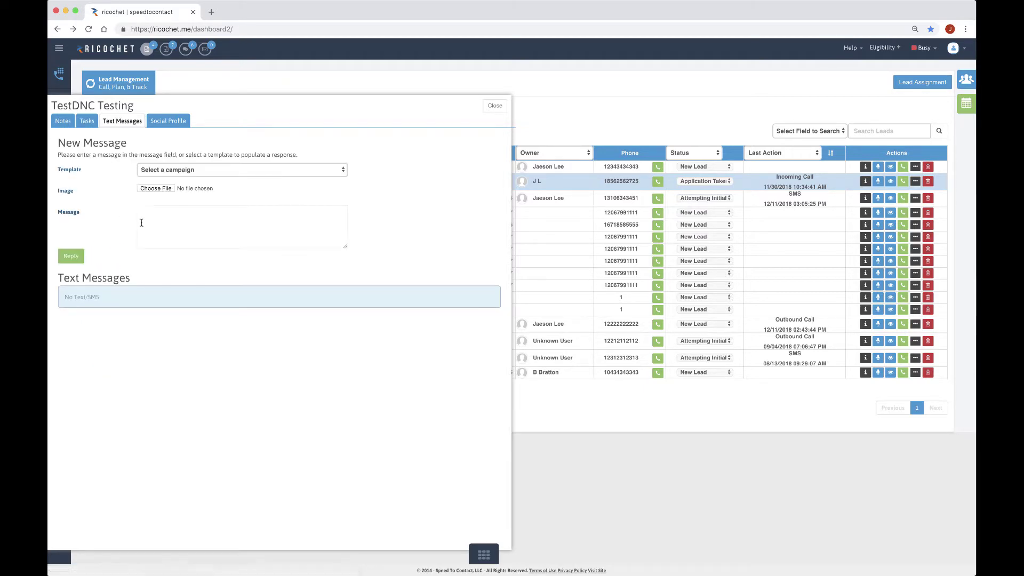
pyautogui.click(174, 227)
pyautogui.write('fgsfdgfsg')
pyautogui.press('super+a')
pyautogui.press('BackSpace')
pyautogui.click(161, 124)
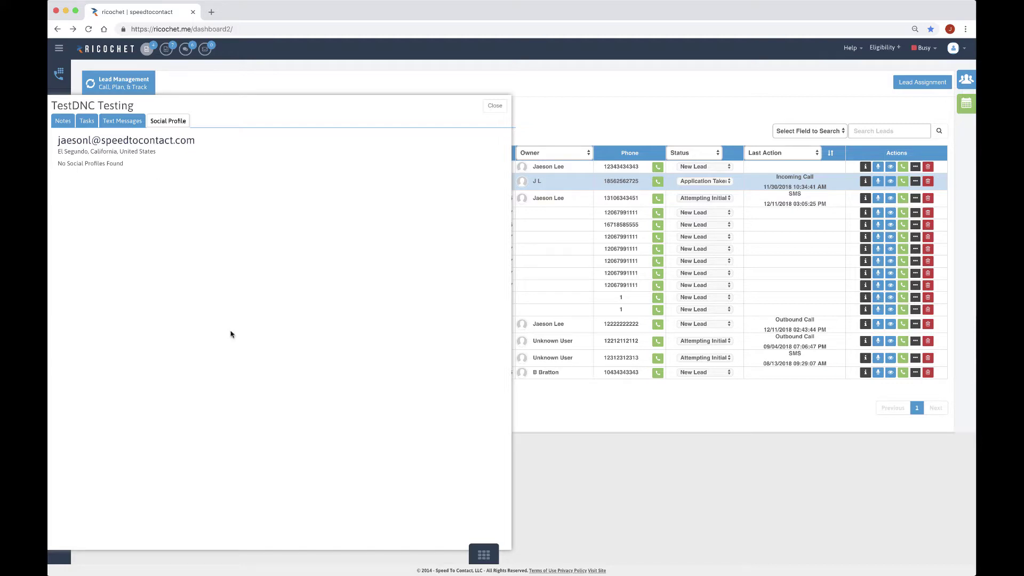
# Close the TestDNC Testing side panel to return to the 16-lead table
pyautogui.click(495, 107)
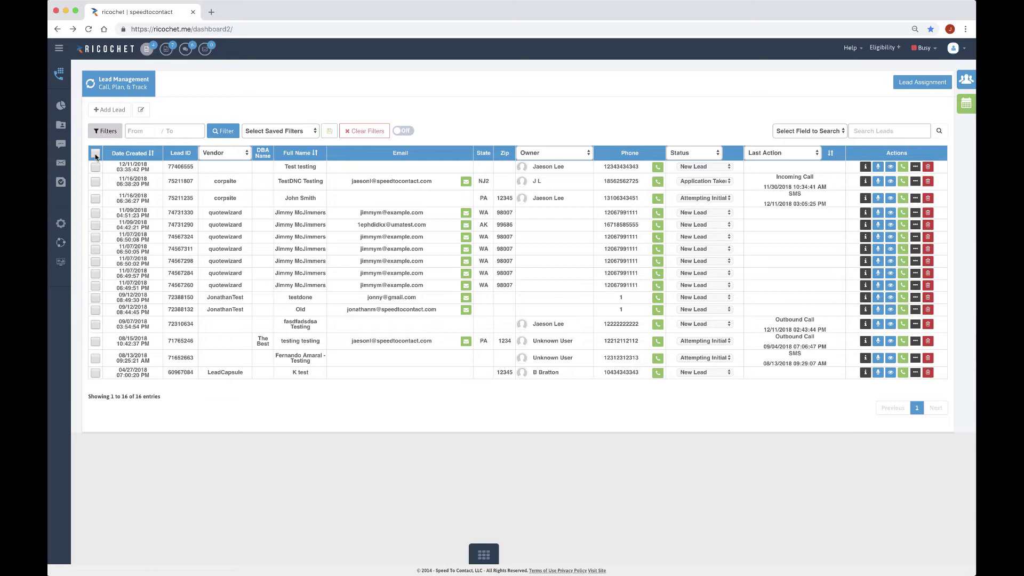
# Select all 16 leads and set the bulk status to CONTACTED - Already Purchased
pyautogui.click(96, 154)
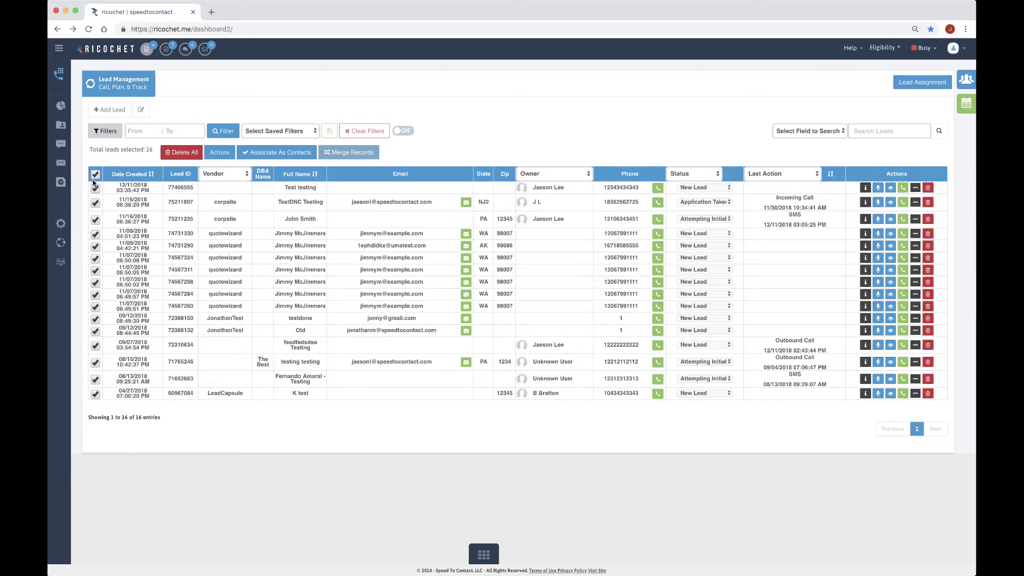
pyautogui.click(219, 155)
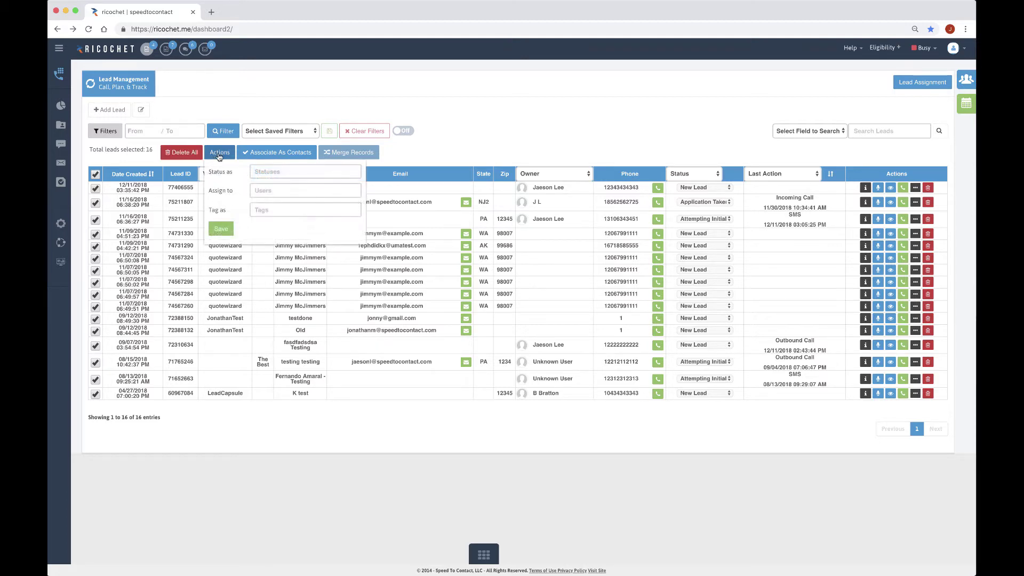
pyautogui.click(266, 171)
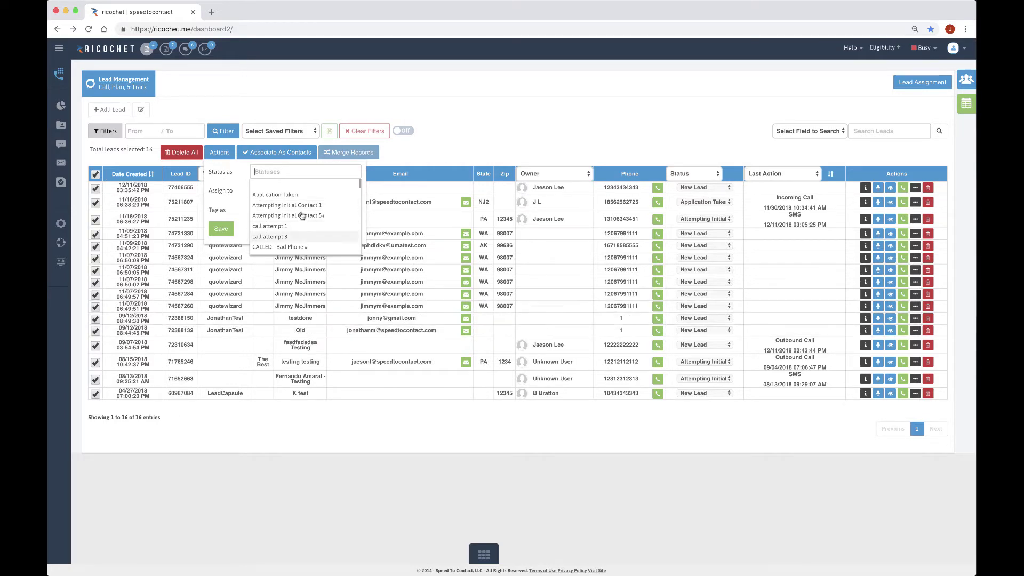
pyautogui.scroll(-3, 301, 215)
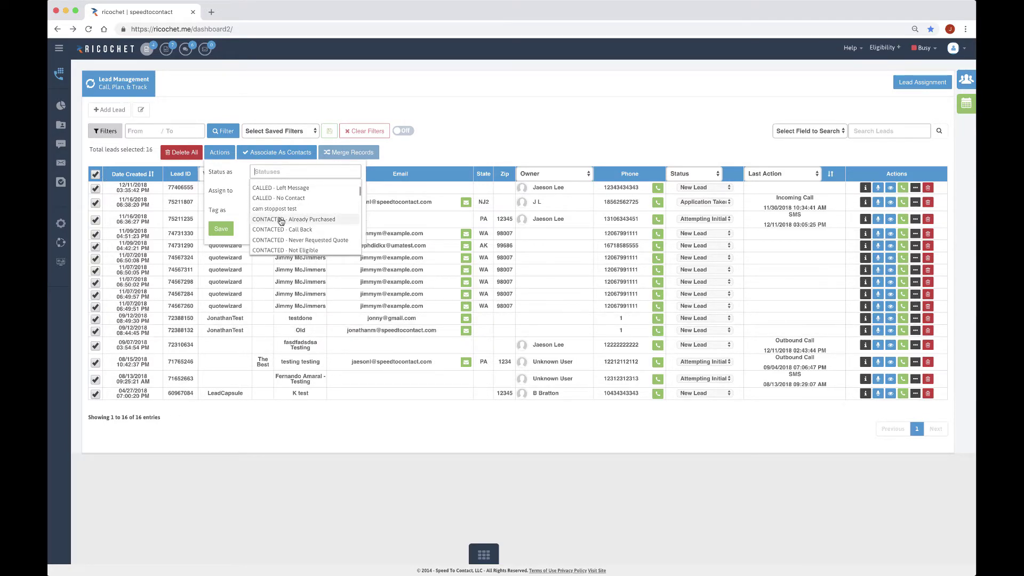
pyautogui.click(281, 221)
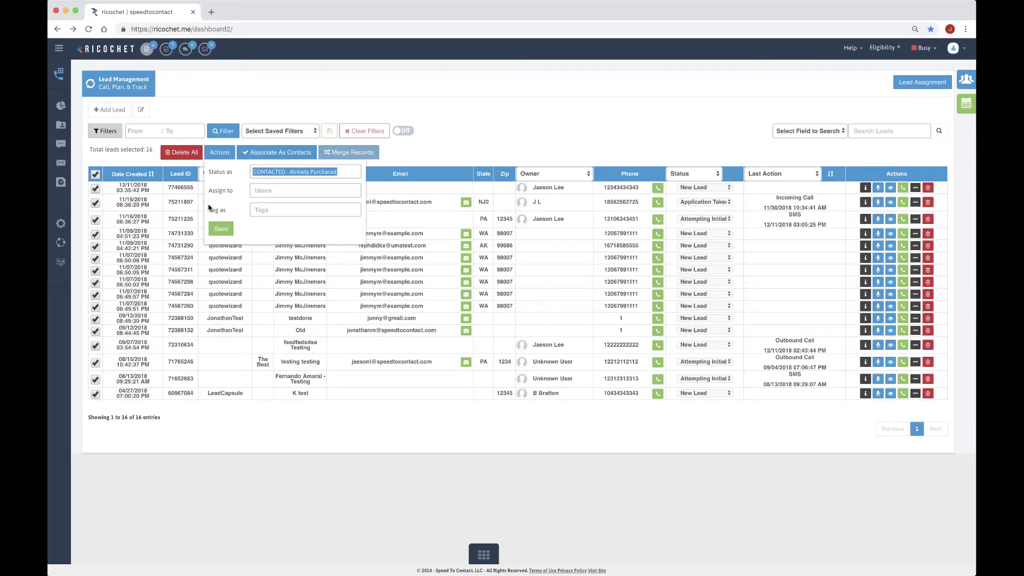
# Assign the leads to a chosen user, add tag TEST 54444, and save
pyautogui.click(274, 191)
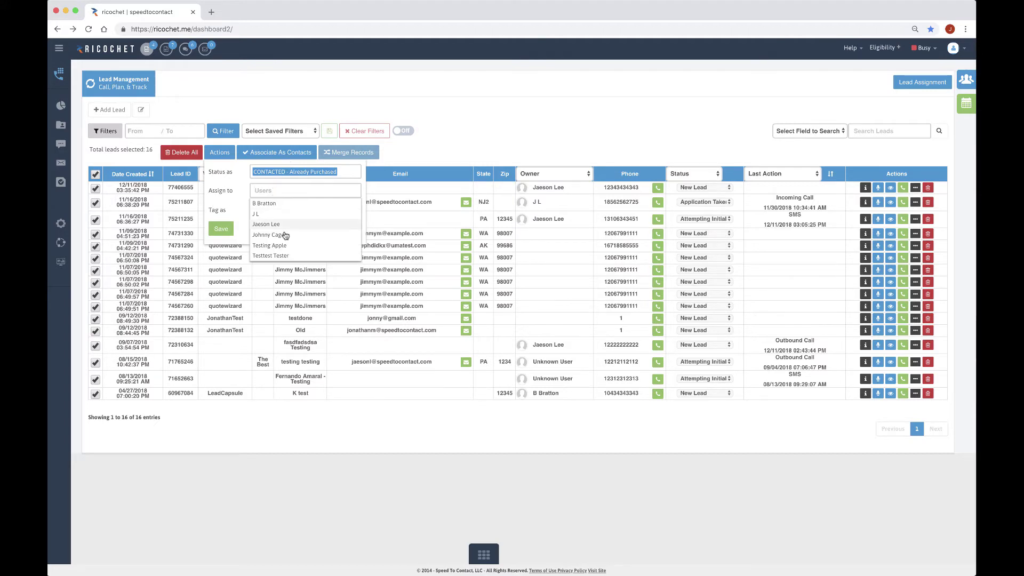
pyautogui.click(285, 235)
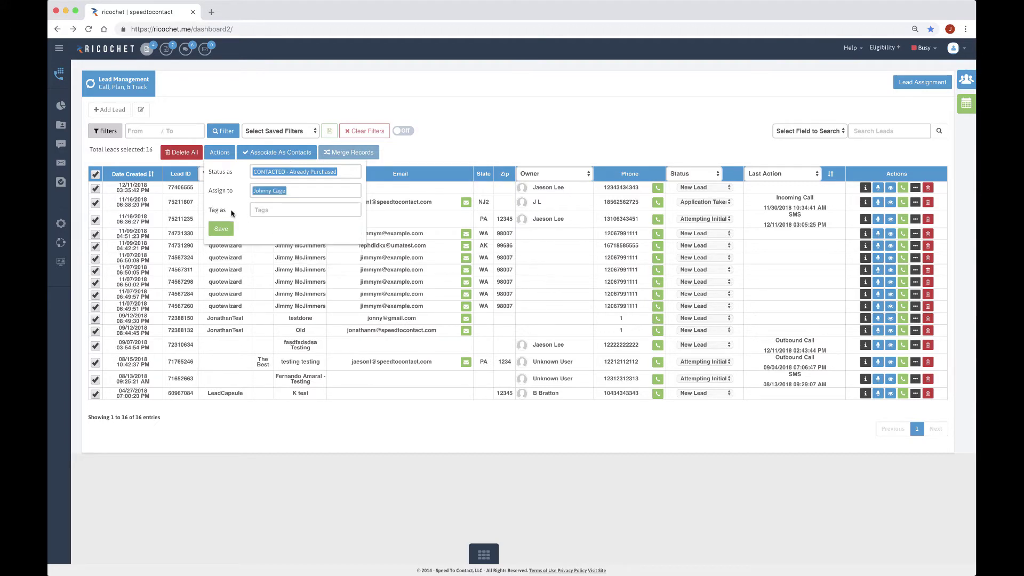
pyautogui.click(269, 212)
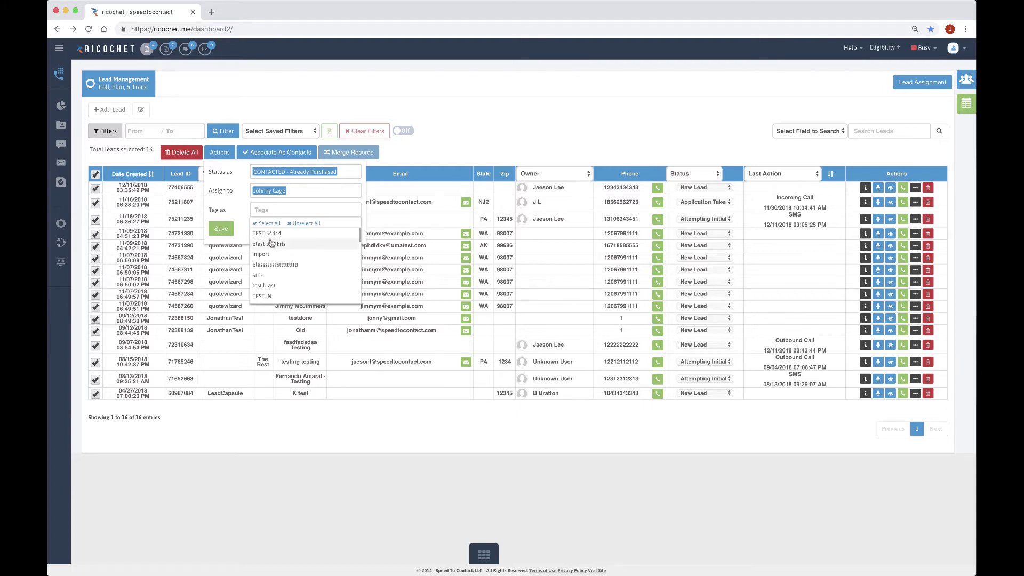
pyautogui.click(271, 235)
pyautogui.click(230, 210)
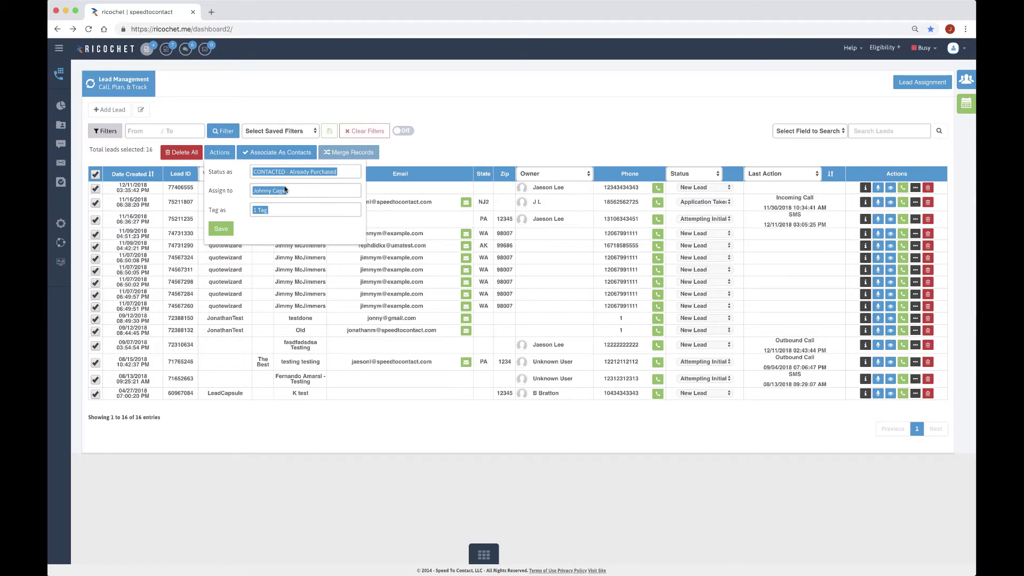
pyautogui.click(221, 228)
# Close and reopen the bulk action options, then close them again
pyautogui.click(133, 152)
pyautogui.click(220, 152)
pyautogui.click(491, 154)
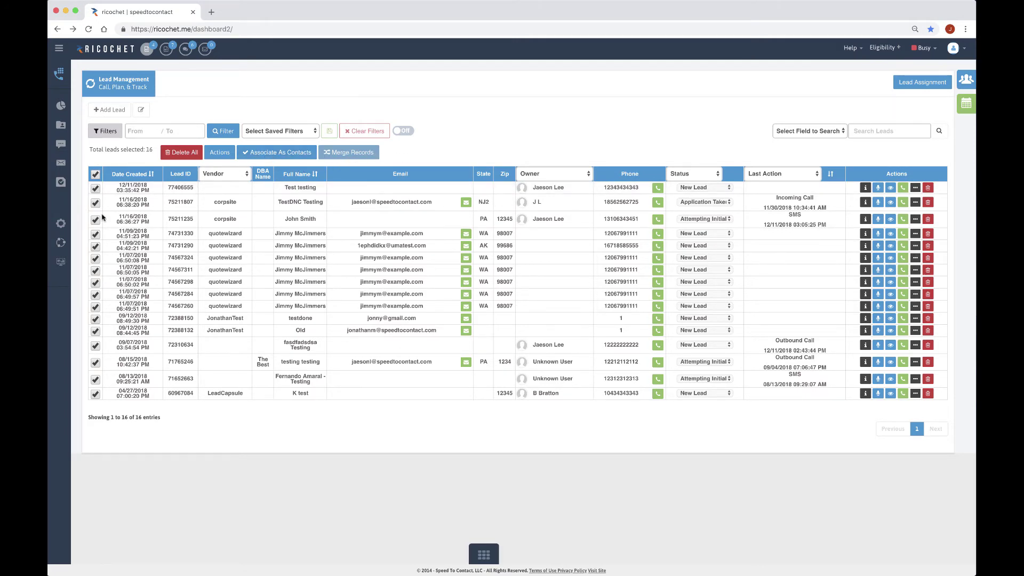
# Untick select-all, then tick Test testing, TestDNC Testing, 75211235 and 74731330, leaving 74567311 unticked
pyautogui.click(95, 174)
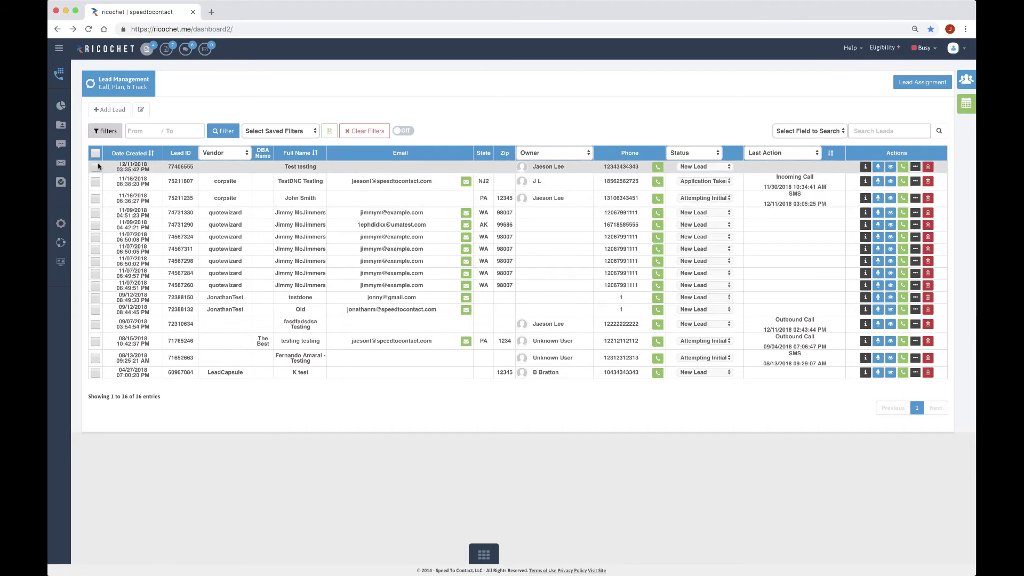
pyautogui.click(95, 188)
pyautogui.click(97, 203)
pyautogui.click(95, 220)
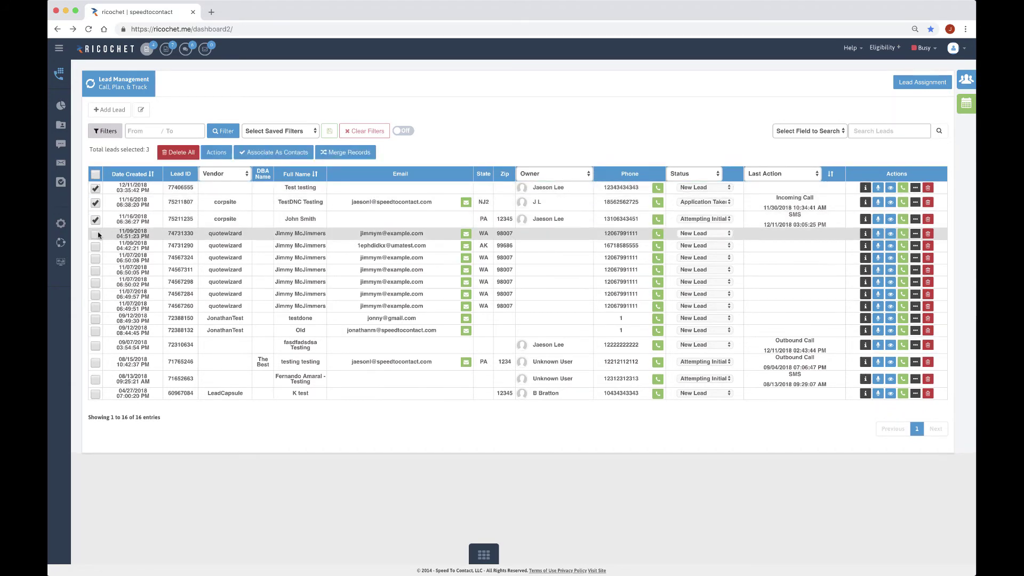
pyautogui.click(96, 235)
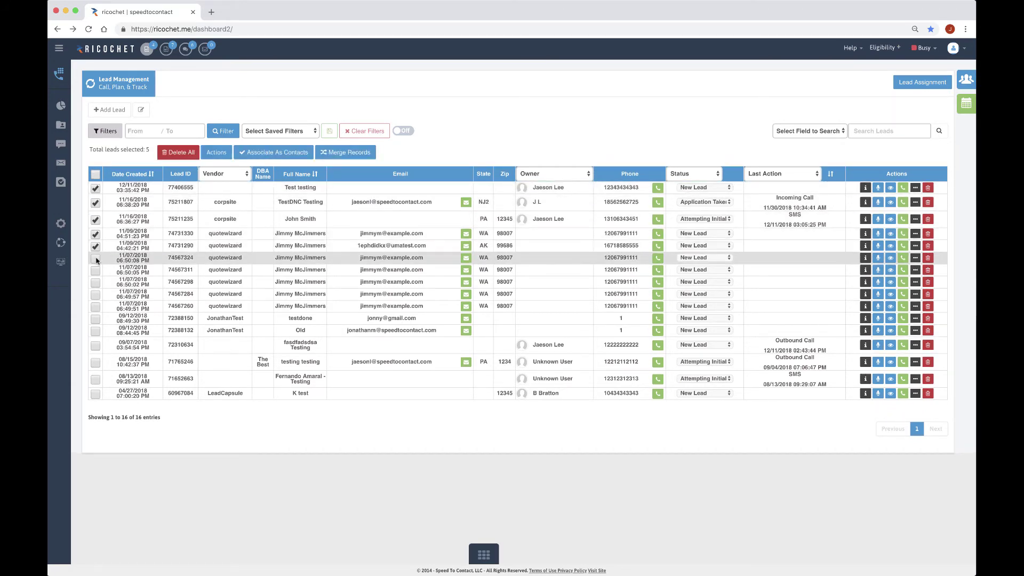
pyautogui.click(96, 271)
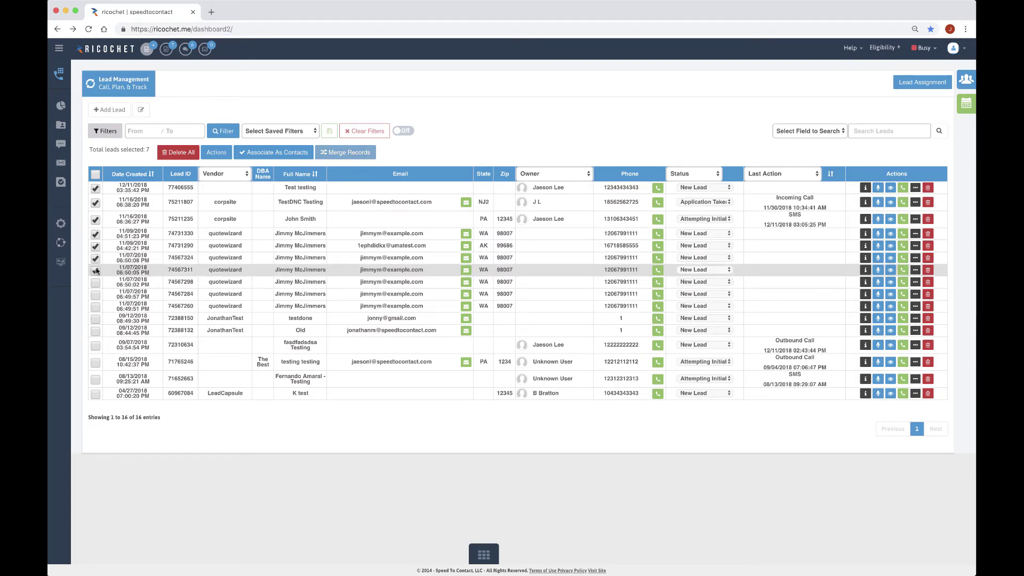
pyautogui.click(96, 269)
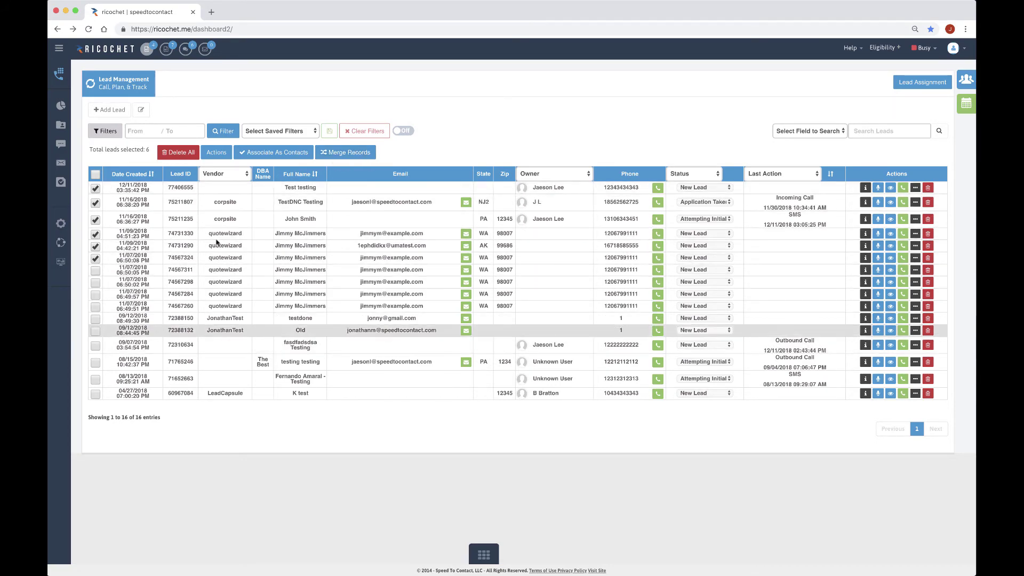
pyautogui.click(345, 153)
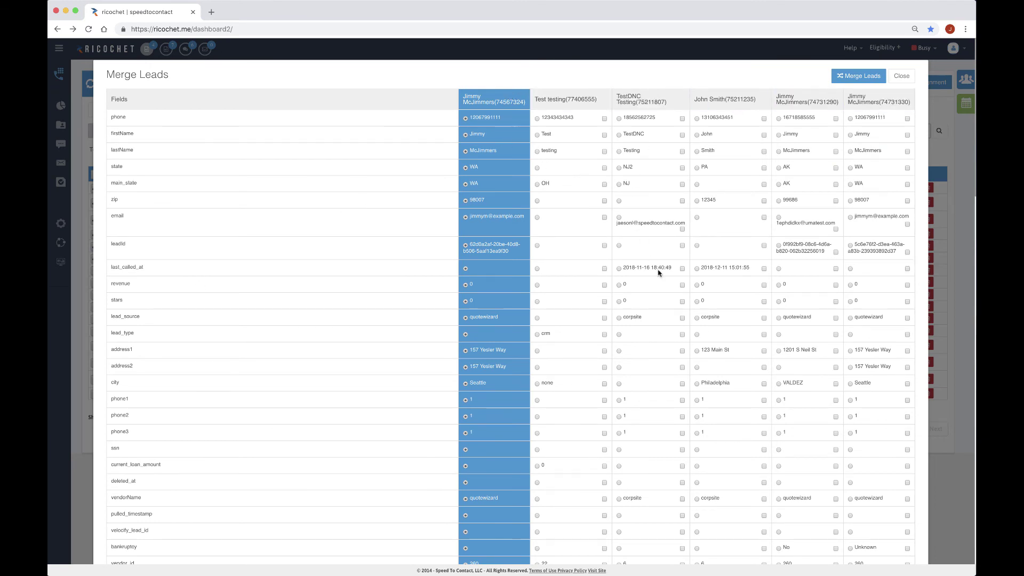
pyautogui.scroll(-5, 746, 348)
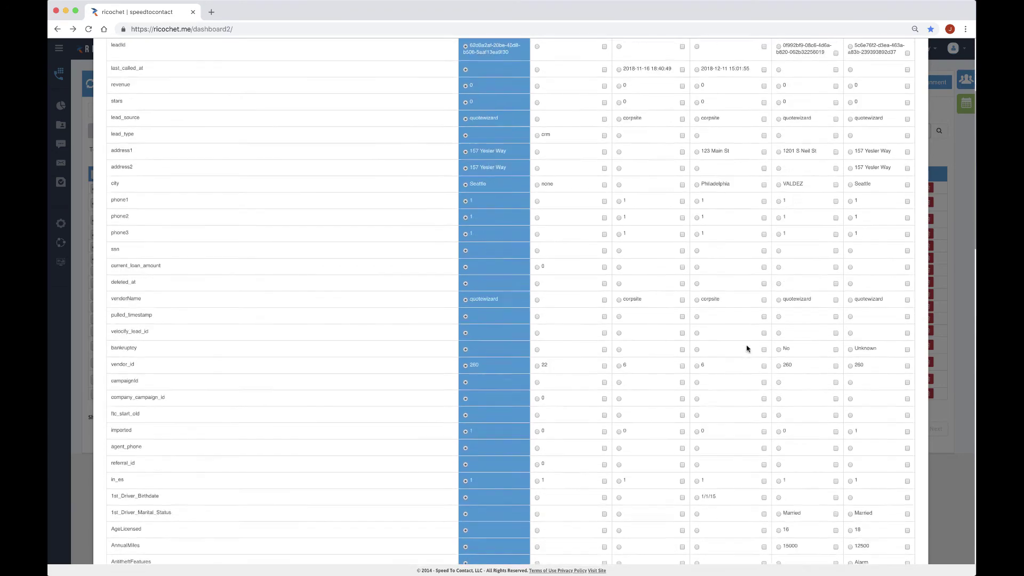
pyautogui.scroll(-5, 746, 348)
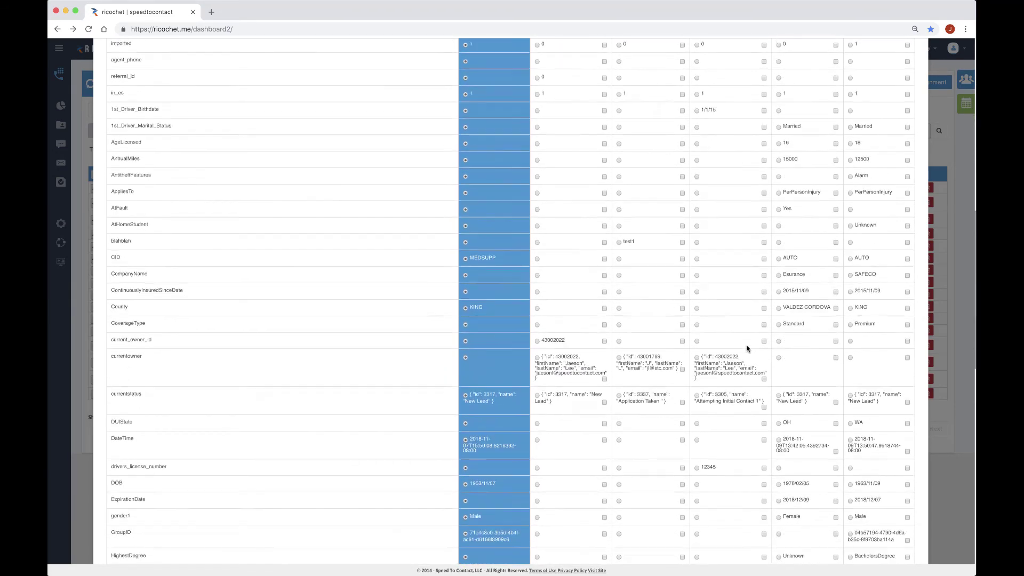
pyautogui.scroll(15, 747, 348)
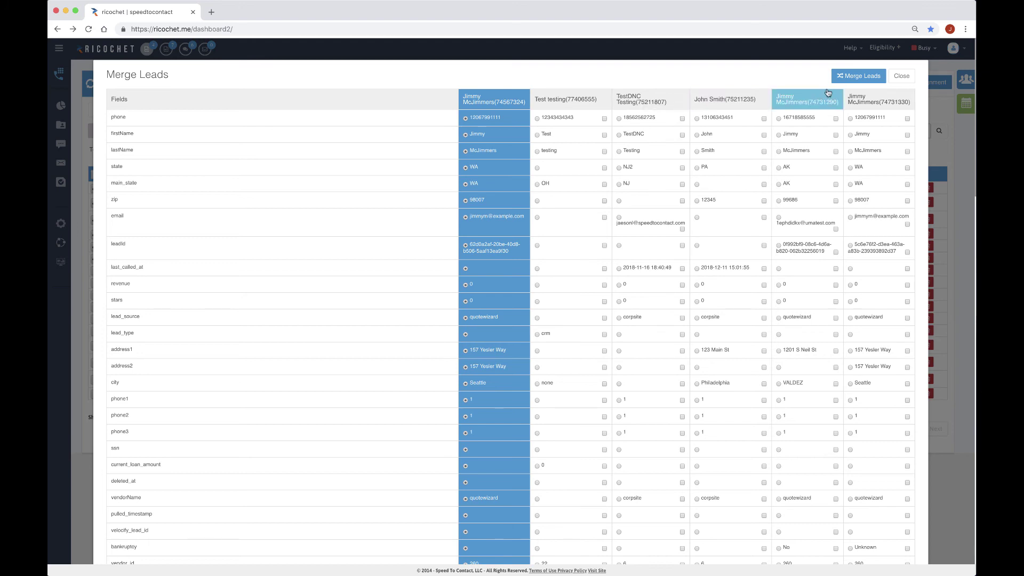
pyautogui.click(902, 76)
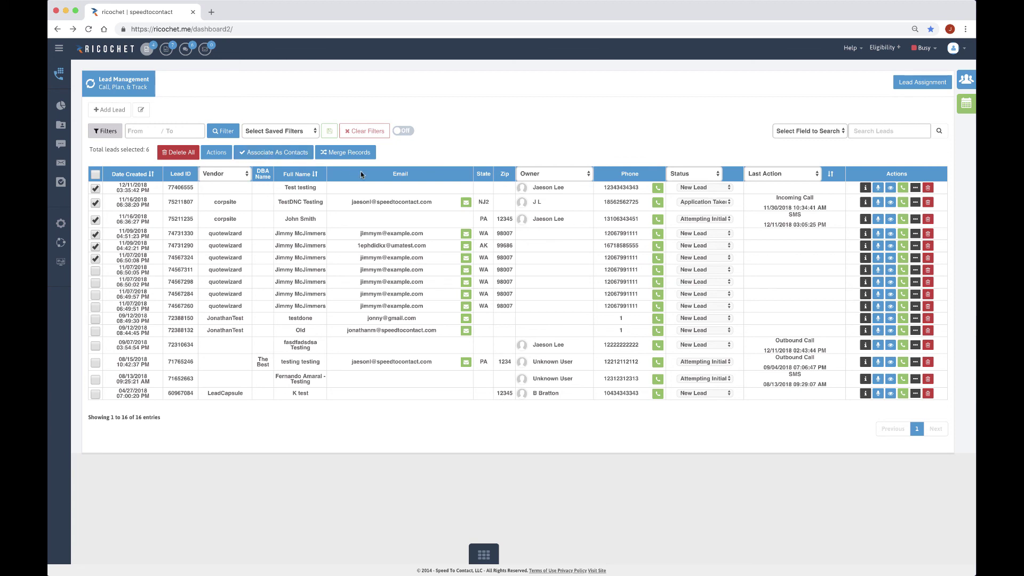
# Tick the header checkbox to select all 16 leads, then untick it
pyautogui.click(95, 174)
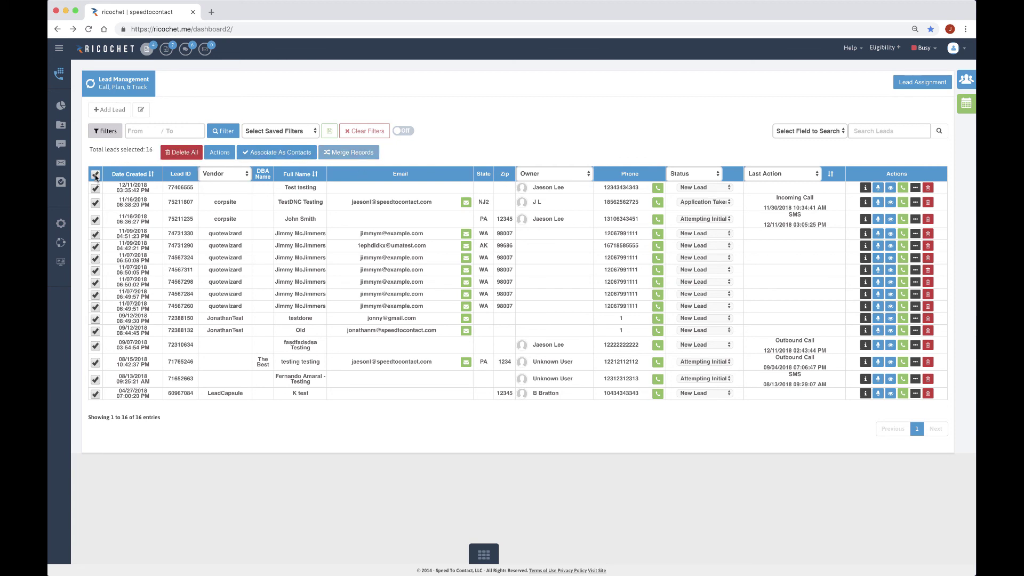
pyautogui.click(95, 175)
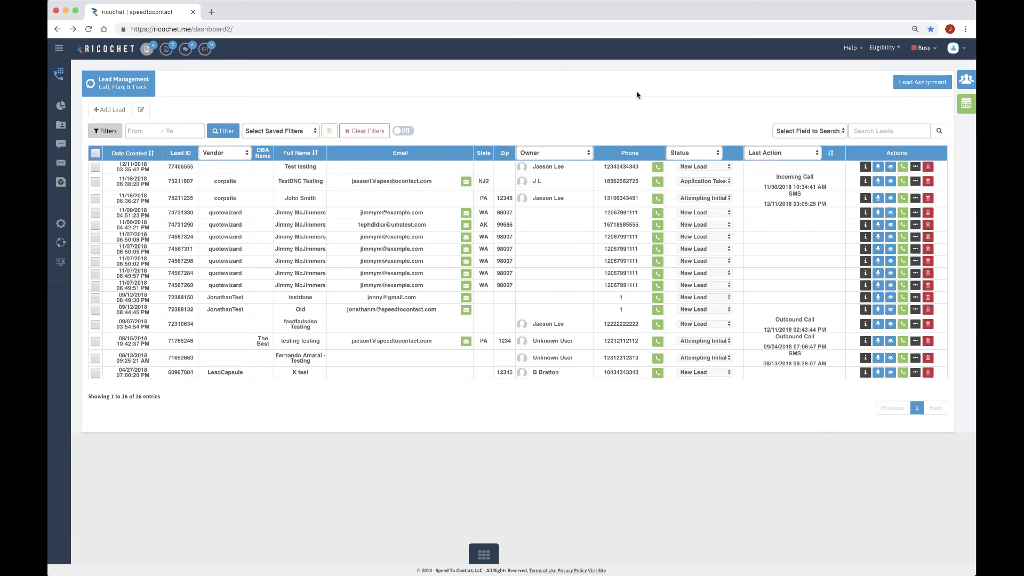